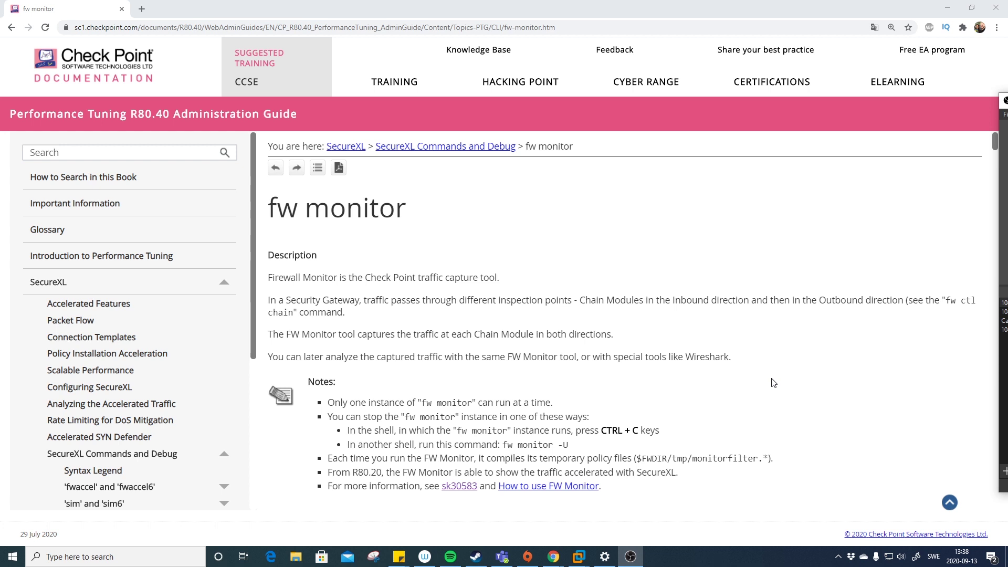
- Bring the fw monitor page of the Performance Tuning R80.40 Administration Guide to the front
left_click(497, 207)
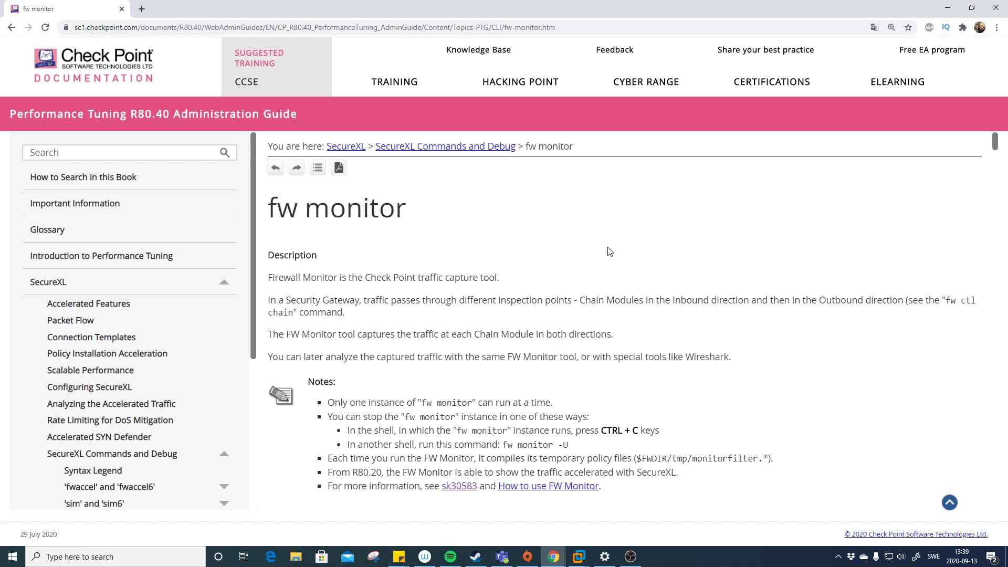
- Read through the fw monitor Parameters table, then bring up the 'What is FW Monitor?' article (sk30583)
scroll(610, 252, "down", 4)
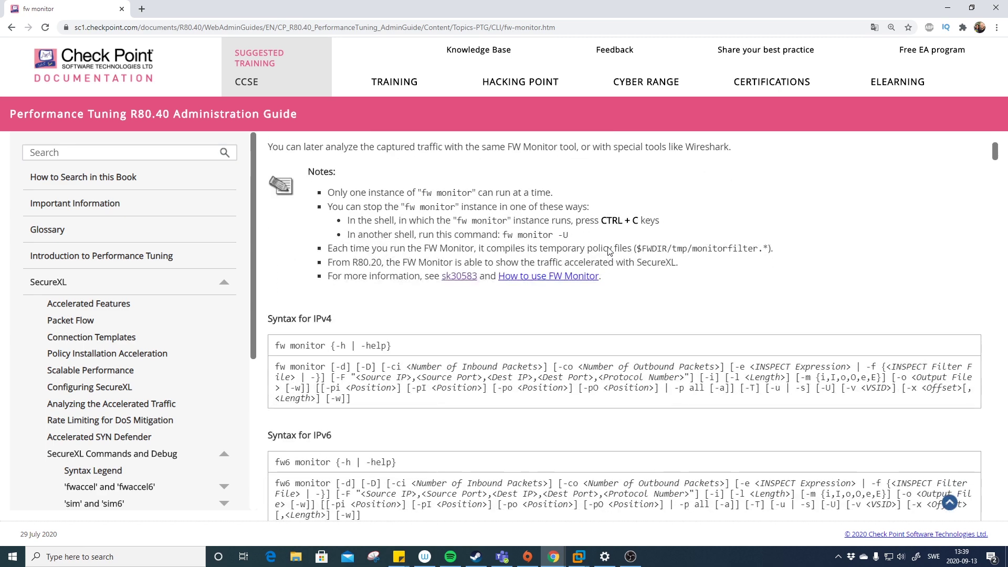
scroll(609, 251, "down", 4)
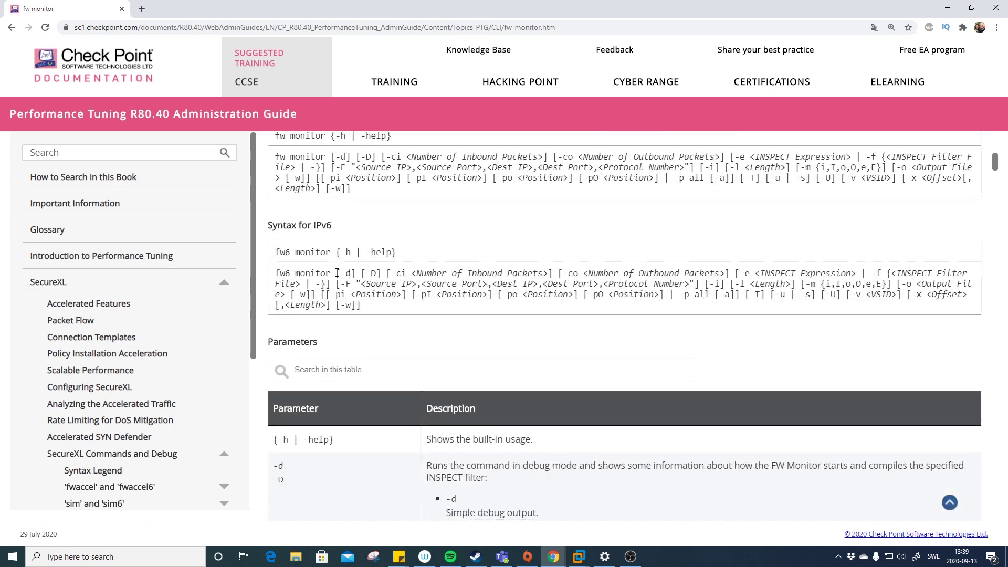
scroll(388, 273, "down", 5)
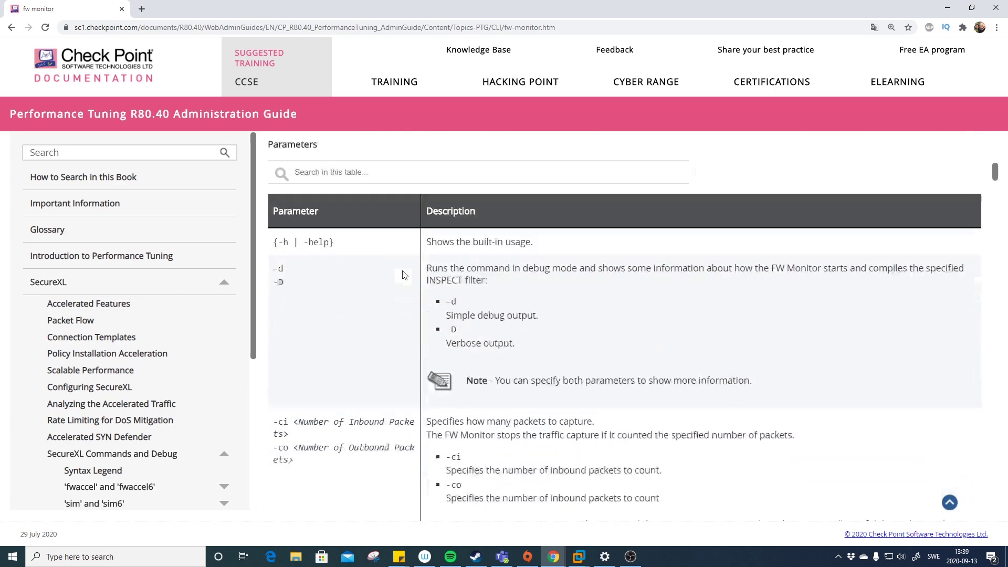
scroll(405, 276, "down", 3)
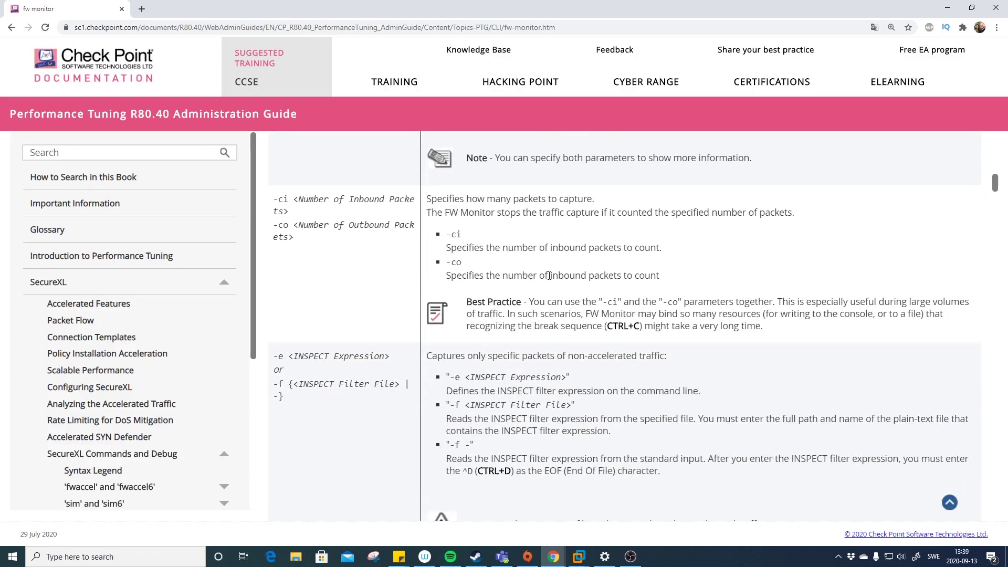
scroll(550, 276, "down", 5)
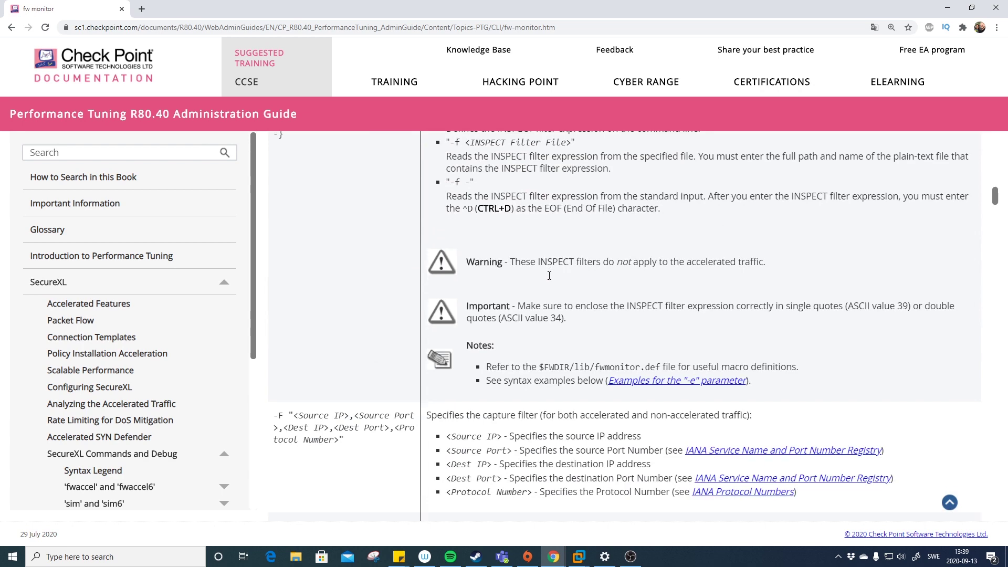
scroll(549, 276, "down", 5)
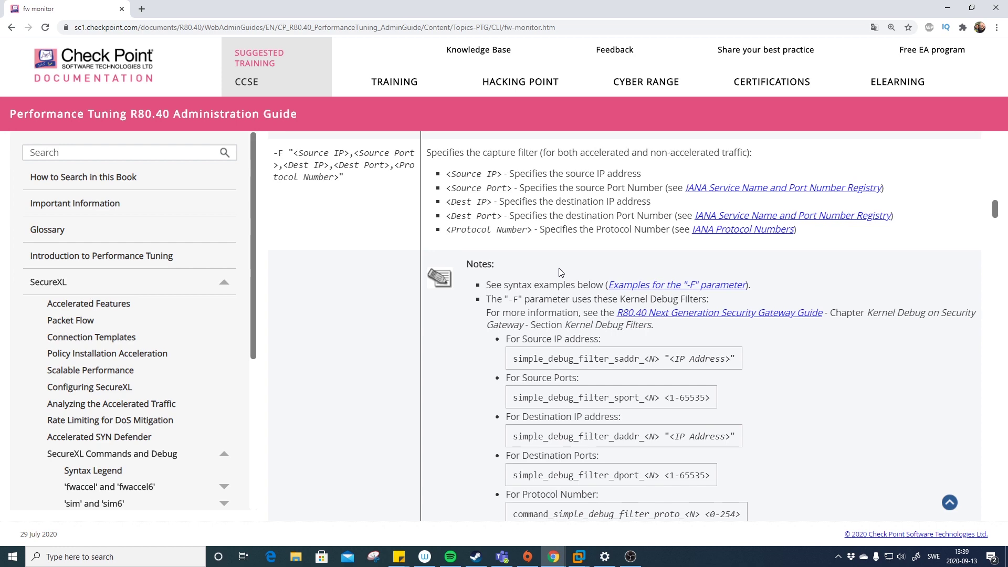
scroll(561, 272, "down", 5)
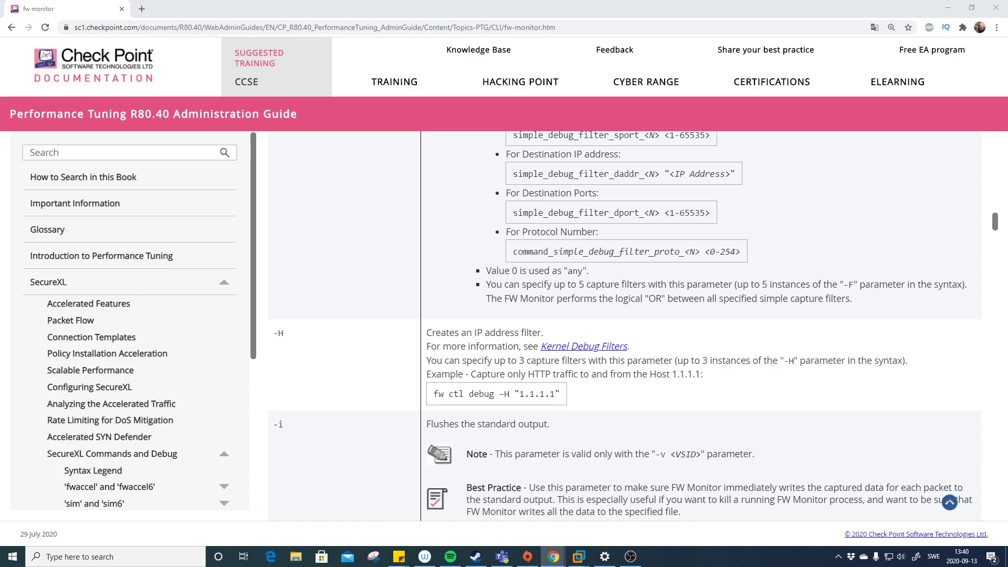
left_click_drag(1007, 238, 434, 3)
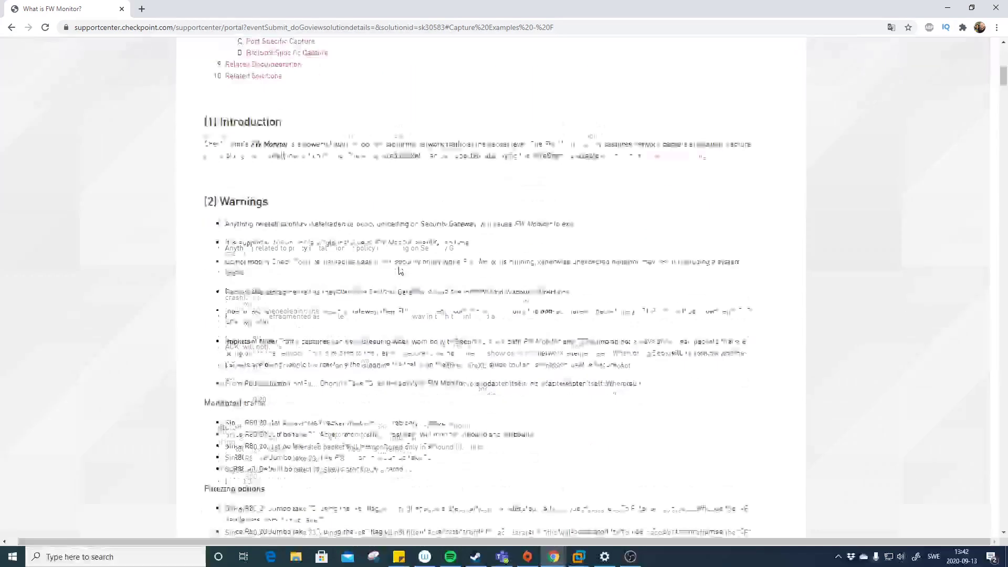
- Highlight the key lines of the (2) Warnings section, including the single-instance warning
scroll(326, 263, "down", 3)
left_click_drag(218, 64, 504, 212)
left_click(522, 226)
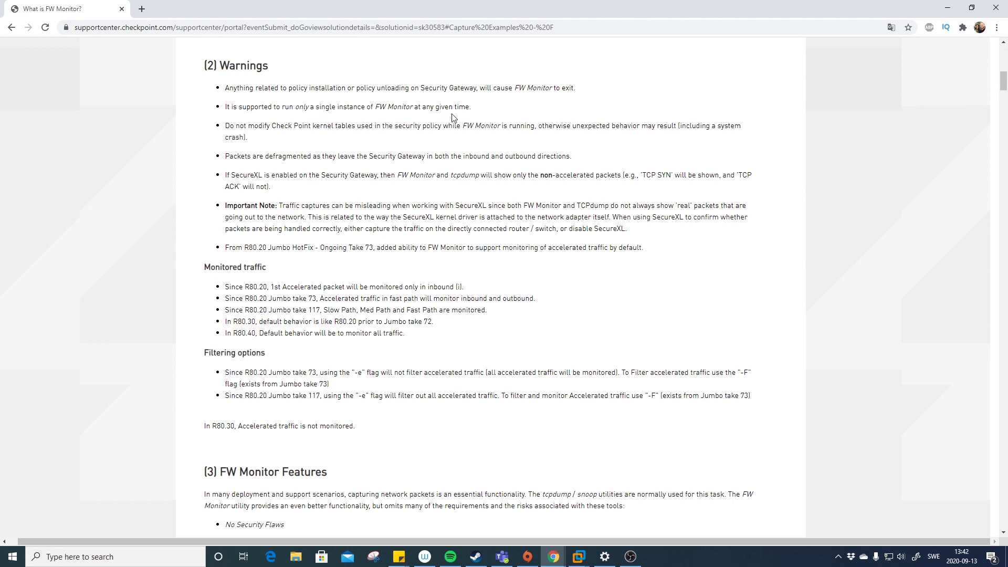
triple_click(390, 106)
left_click_drag(390, 106, 234, 112)
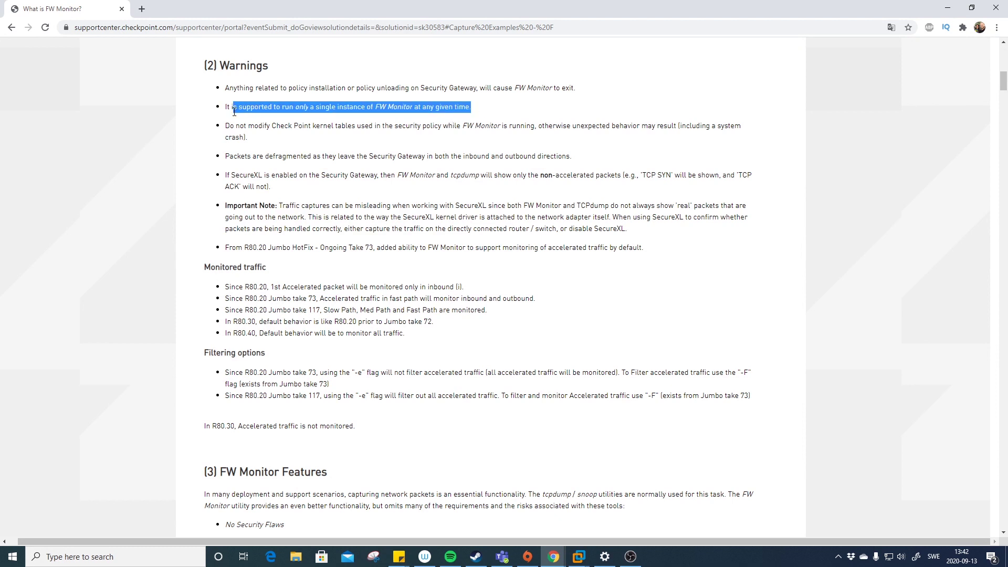
left_click(195, 189)
- Highlight the Monitored traffic bullets and move on to (4) FW Monitor Functionality
scroll(195, 190, "up", 1)
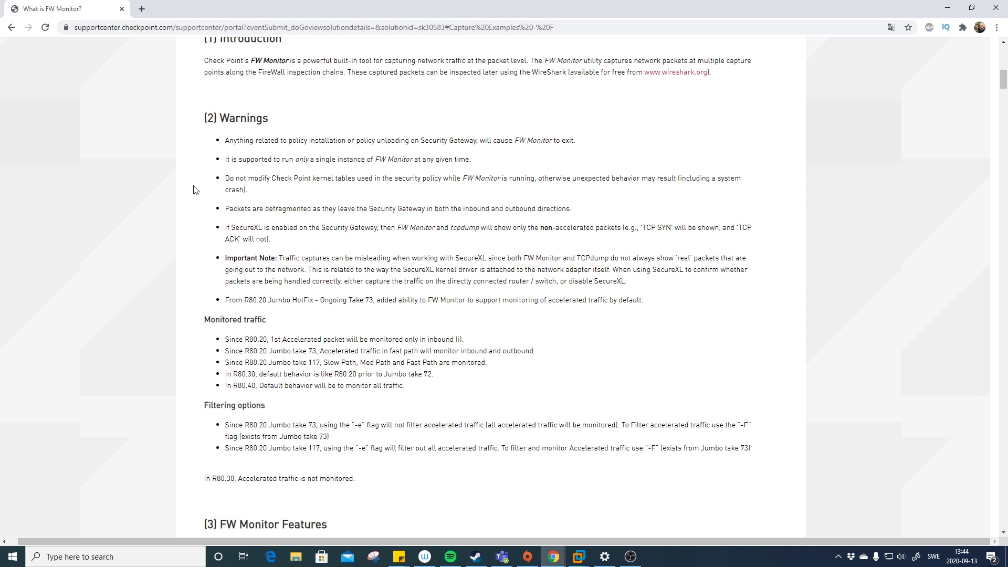
left_click_drag(406, 386, 208, 341)
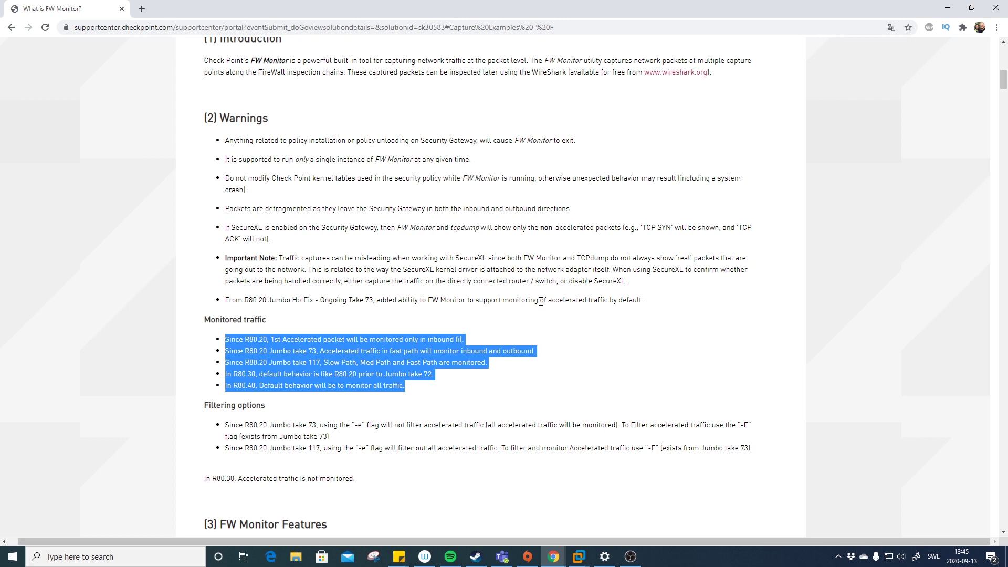
scroll(631, 279, "down", 10)
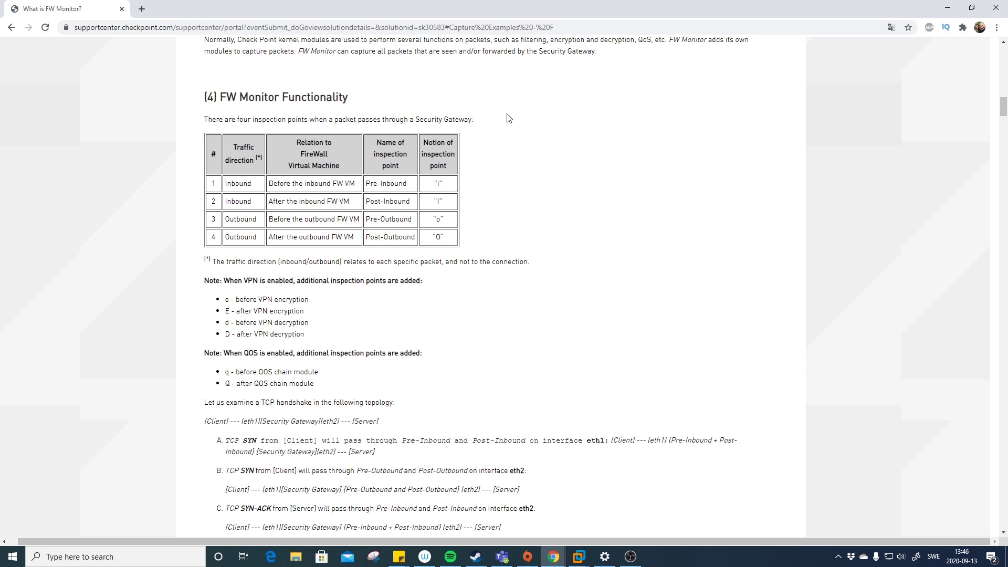
- Highlight the inspection point notation, then the IPv4 syntax under (5) FW Monitor Syntax and Usage
left_click_drag(444, 184, 433, 237)
left_click(536, 232)
scroll(760, 248, "down", 10)
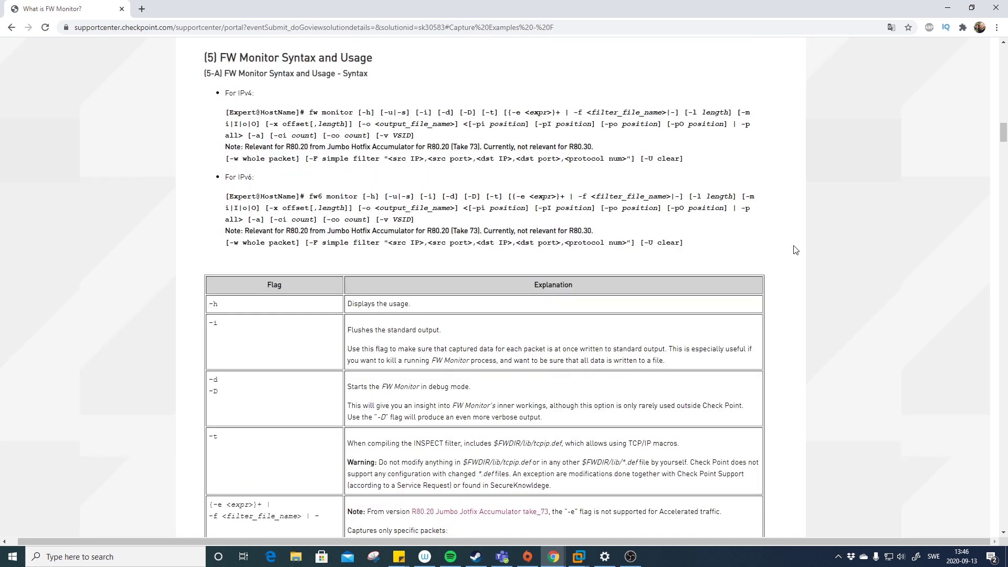
left_click_drag(229, 113, 703, 160)
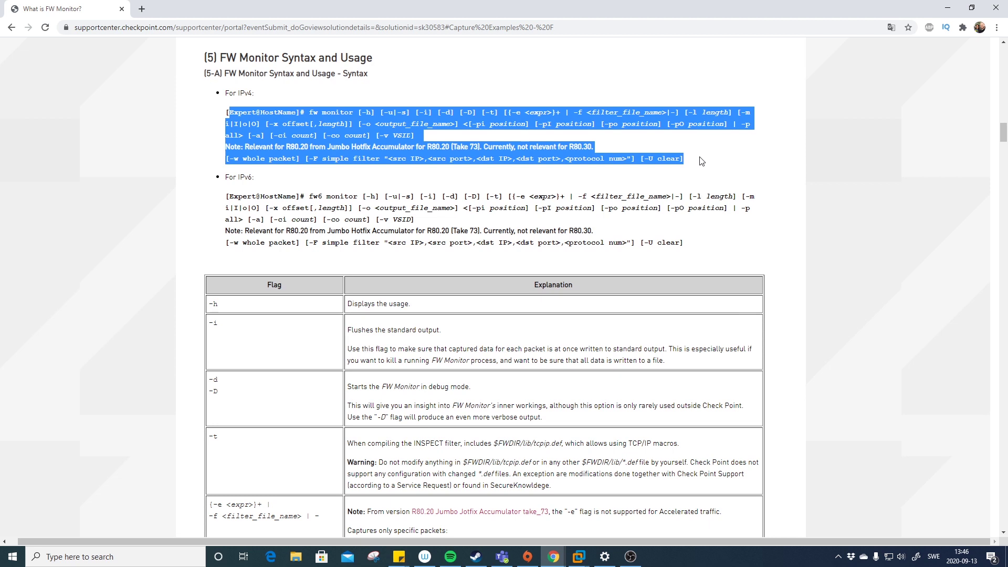
left_click(726, 158)
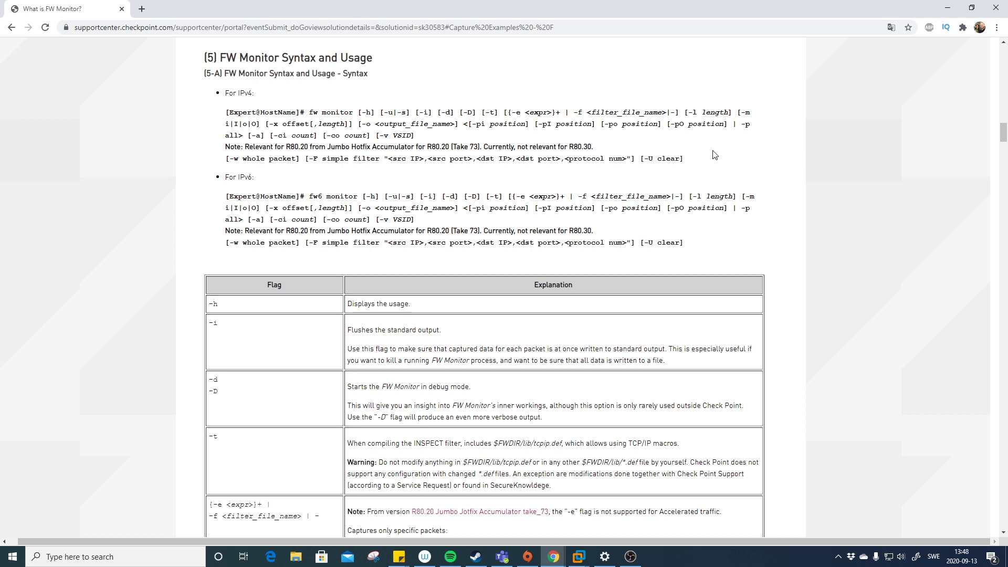
- Highlight the full IPv4 fw monitor command and its simple filter options, then switch to SecureCRT
left_click_drag(687, 159, 225, 150)
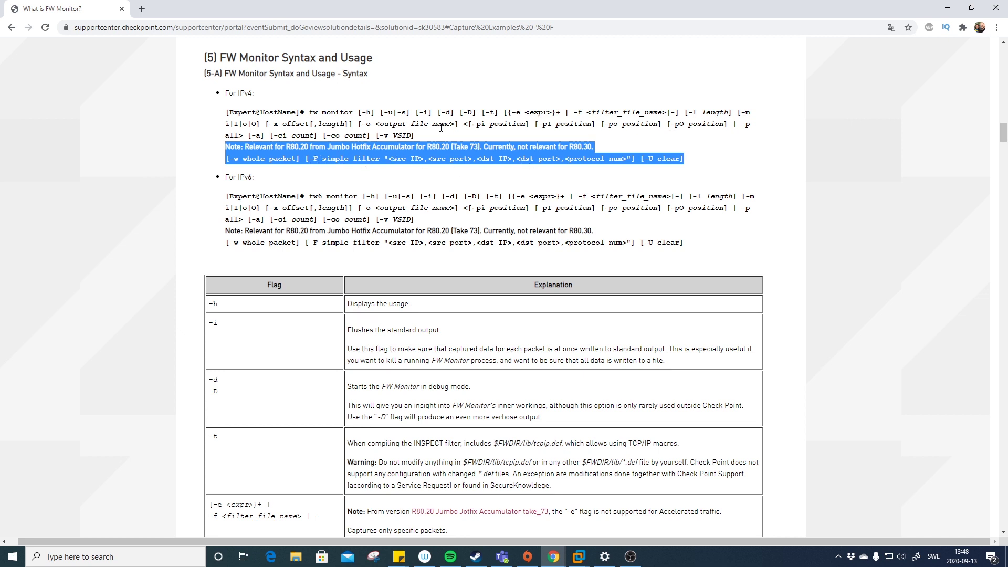
left_click_drag(428, 135, 223, 114)
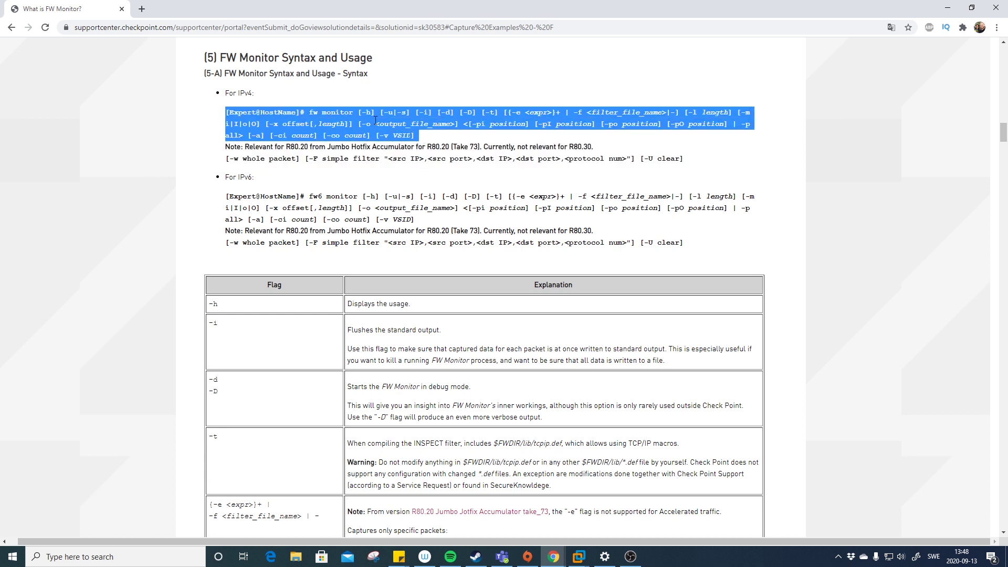
left_click_drag(303, 161, 698, 159)
left_click(724, 161)
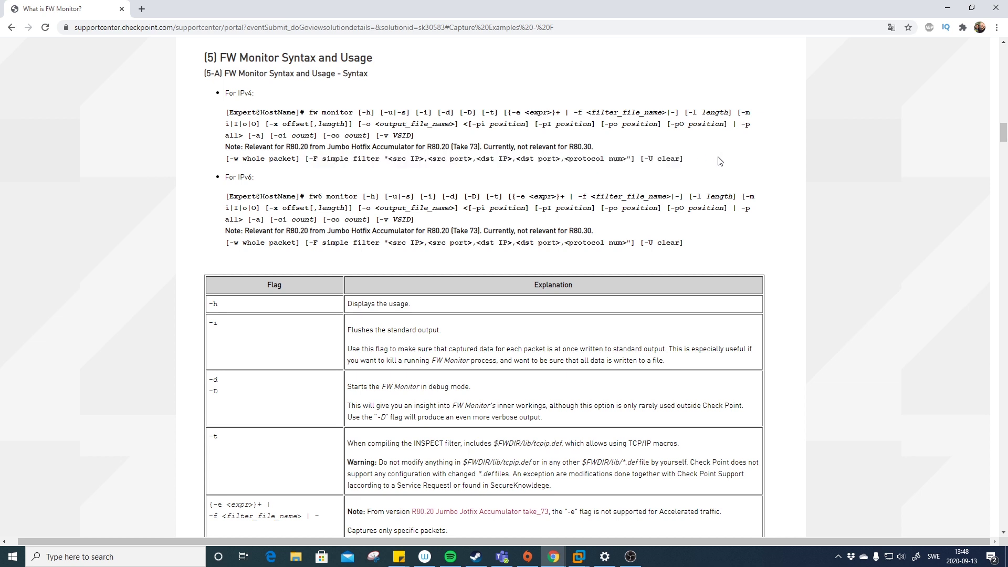
key("alt+Tab")
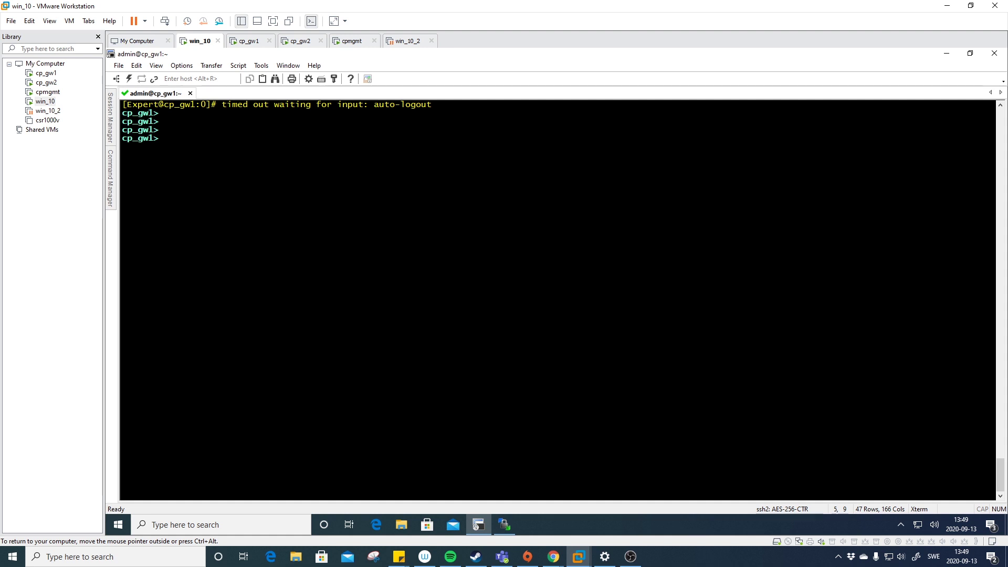
- Enter expert mode on cp_gw1, run a plain fw monitor capture, and stop it
type("expert")
key("Return")
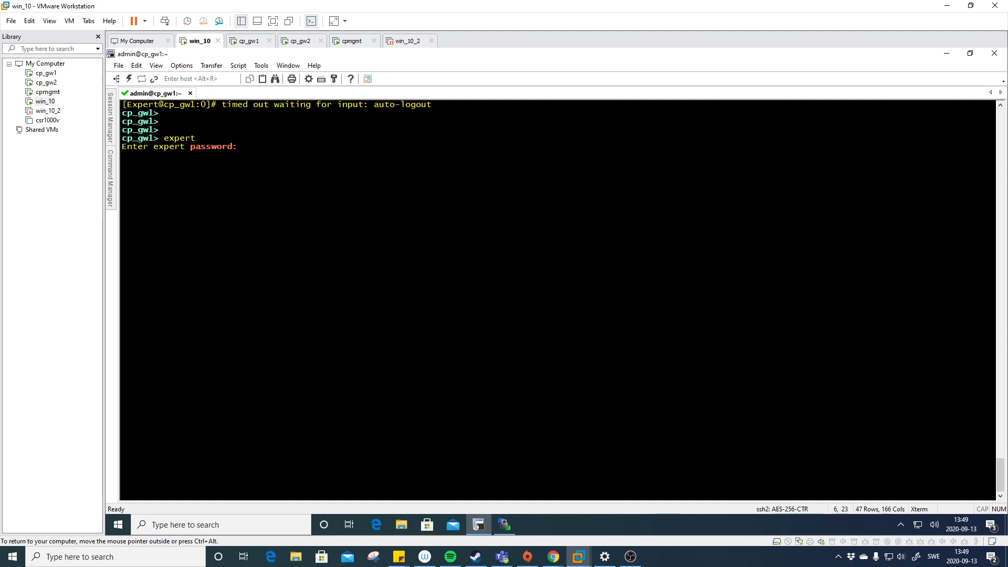
key("Return")
key("Return")
key("Return")
key("Return")
key("Return")
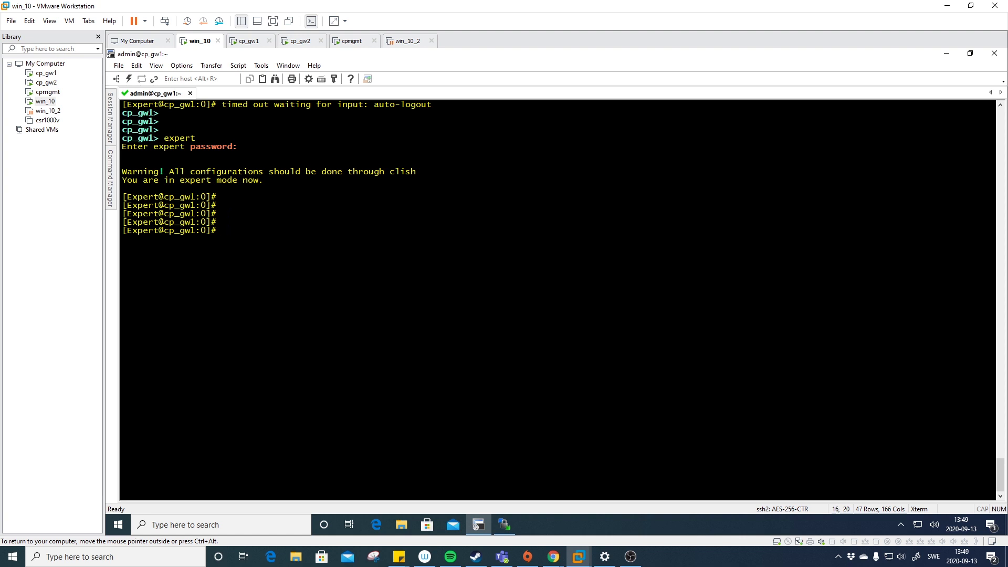
type("fw monitor")
key("Return")
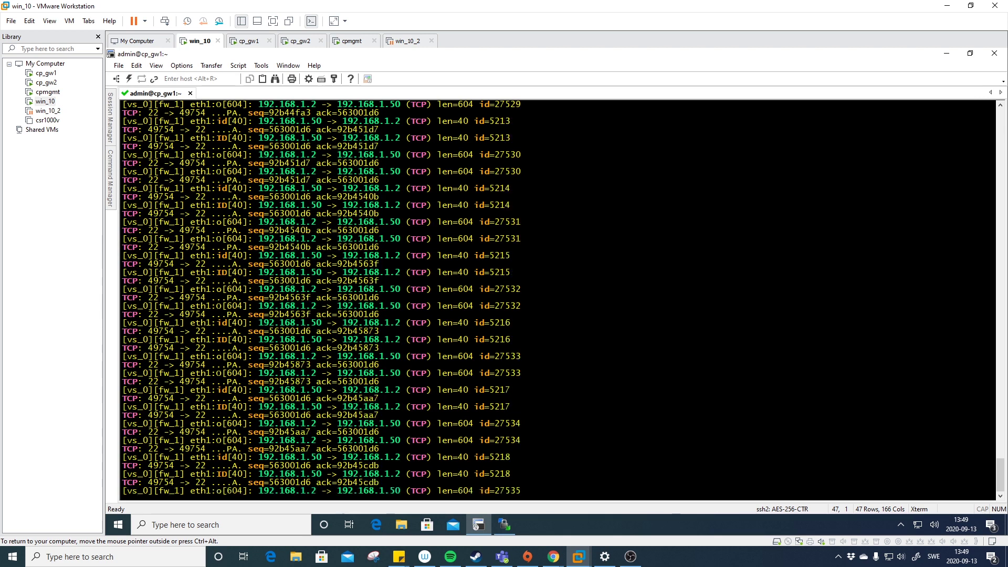
key("ctrl+c")
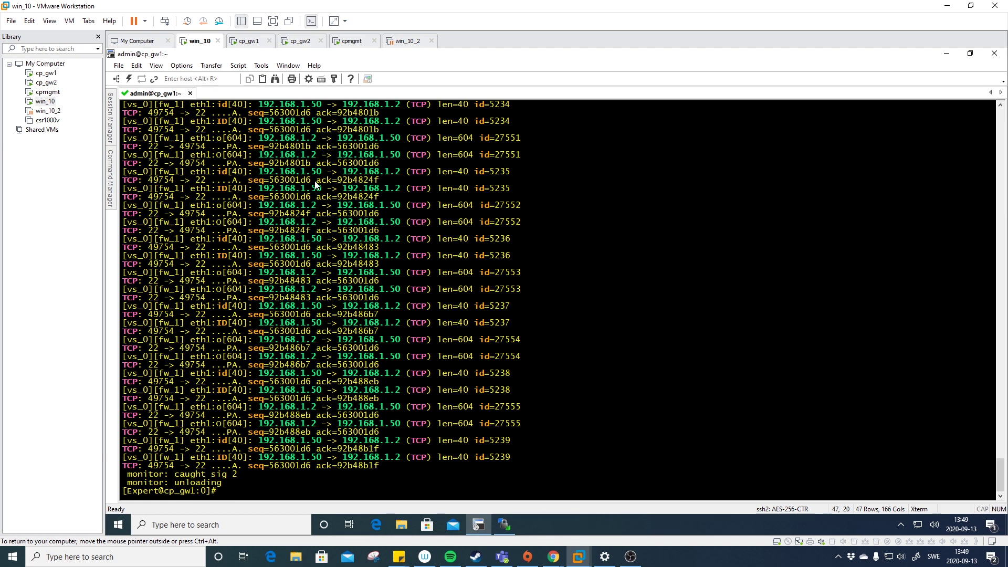
- Review the earlier capture output and type fw monitor -T at the Expert prompt
scroll(353, 319, "up", 7)
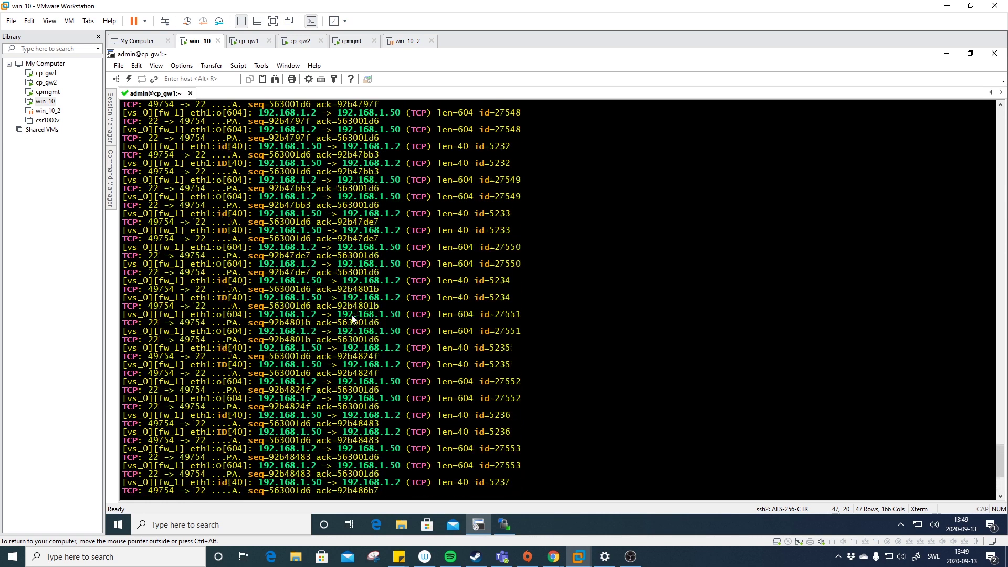
scroll(353, 319, "up", 13)
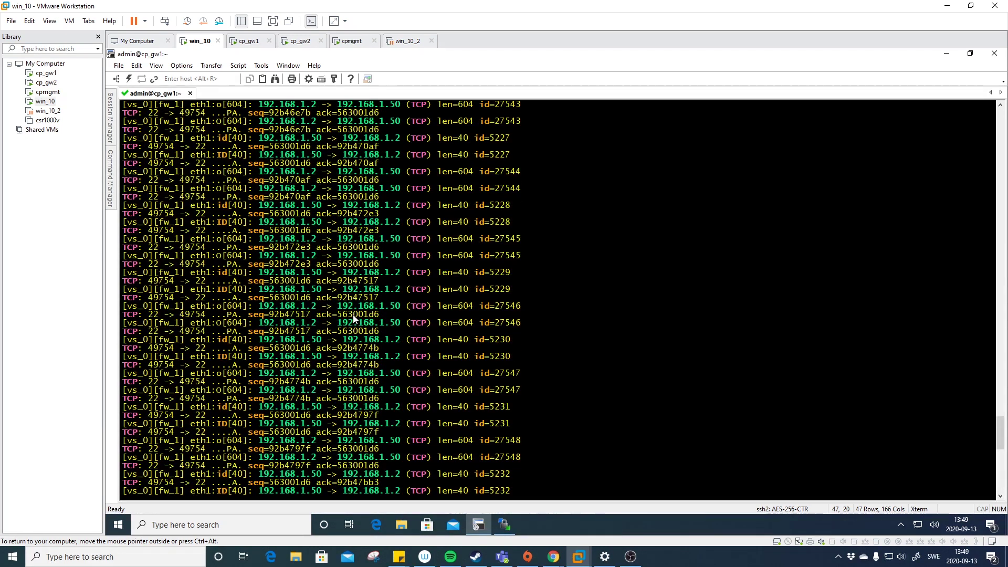
scroll(354, 318, "down", 19)
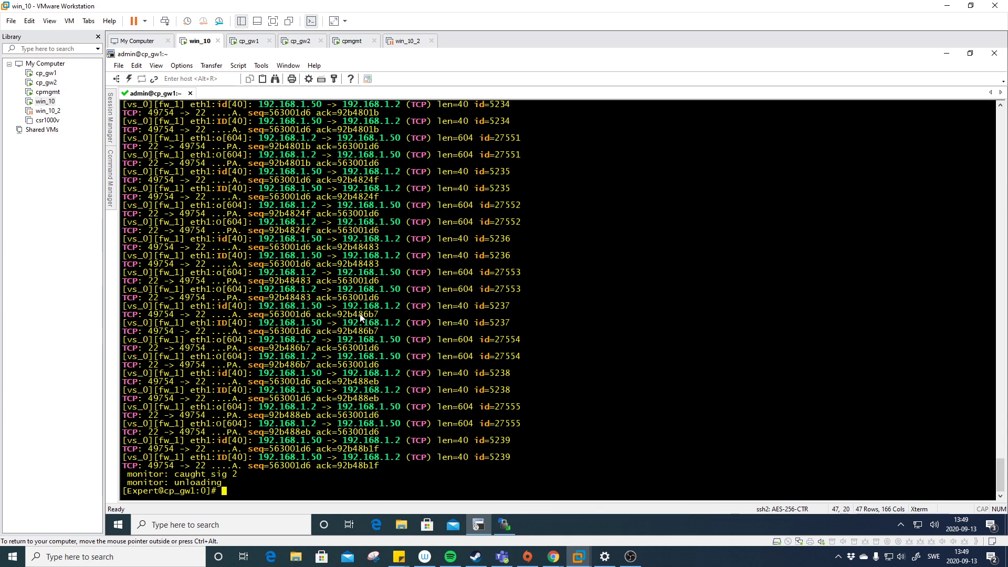
type("fw monitor -T")
- Run and stop fw monitor -T, then mark the 13Sep2020 timestamp and eth1 direction letter
key("Return")
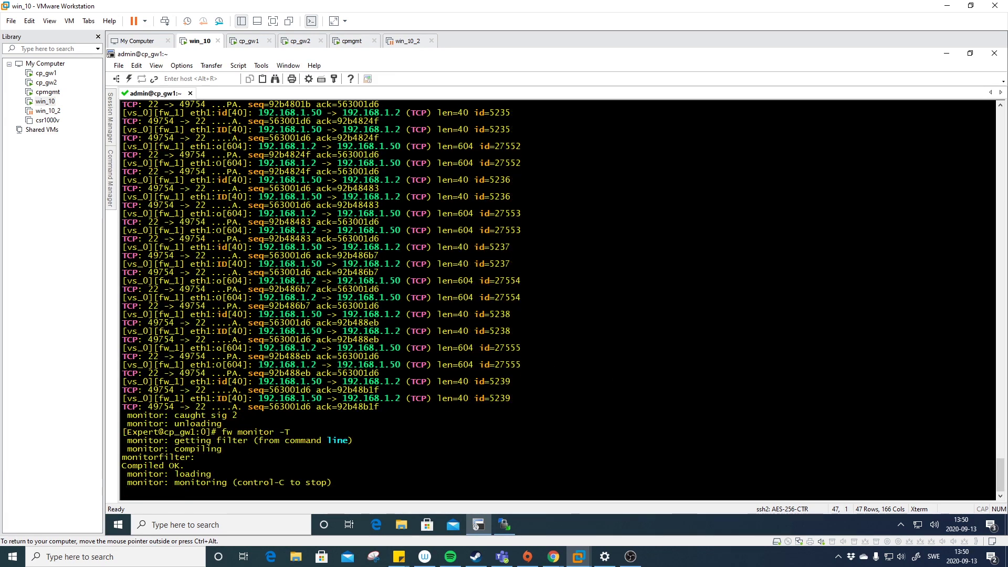
key("ctrl+c")
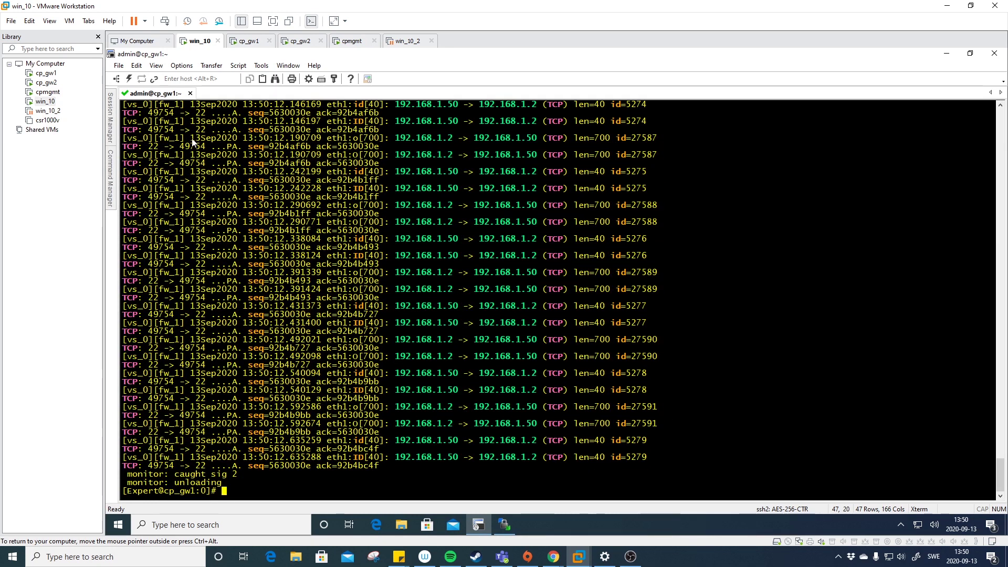
left_click_drag(191, 139, 321, 141)
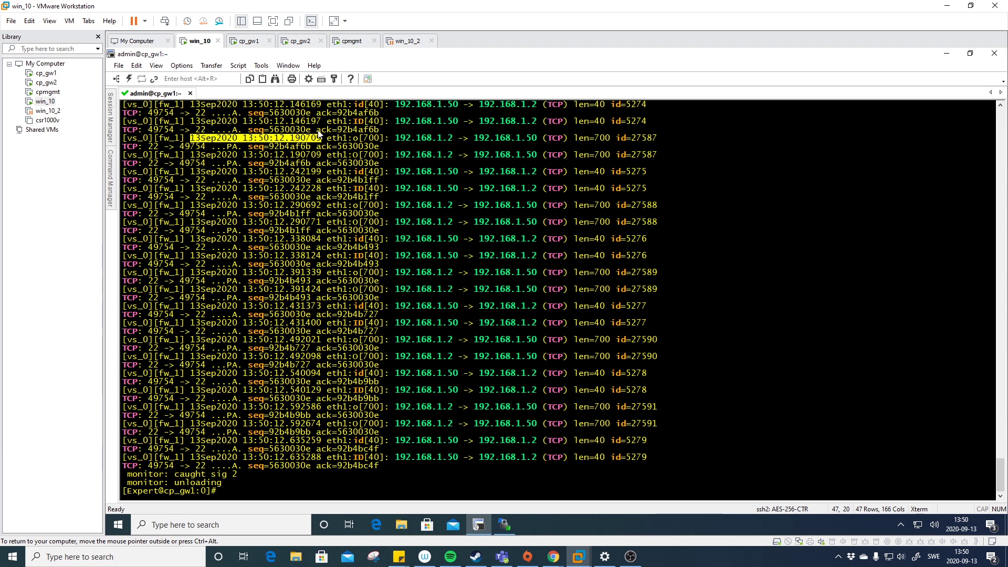
left_click_drag(330, 138, 355, 140)
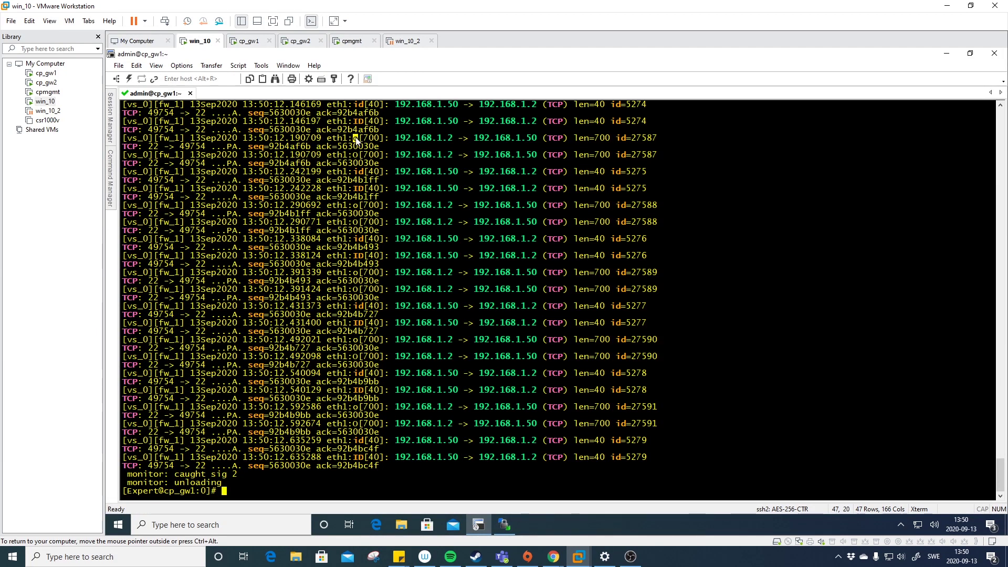
mouse_move(555, 562)
left_click(623, 506)
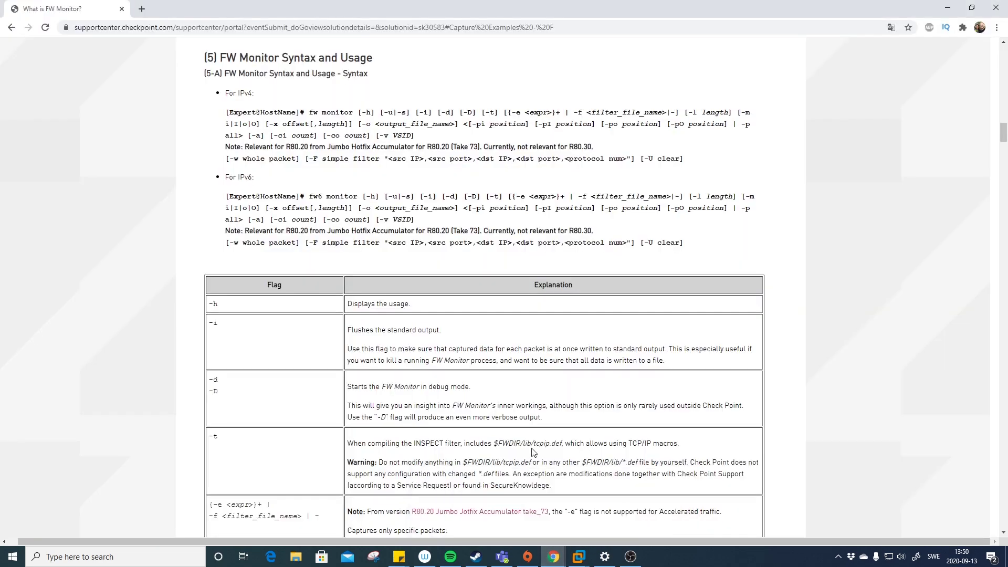
scroll(453, 391, "up", 20)
scroll(325, 338, "down", 6)
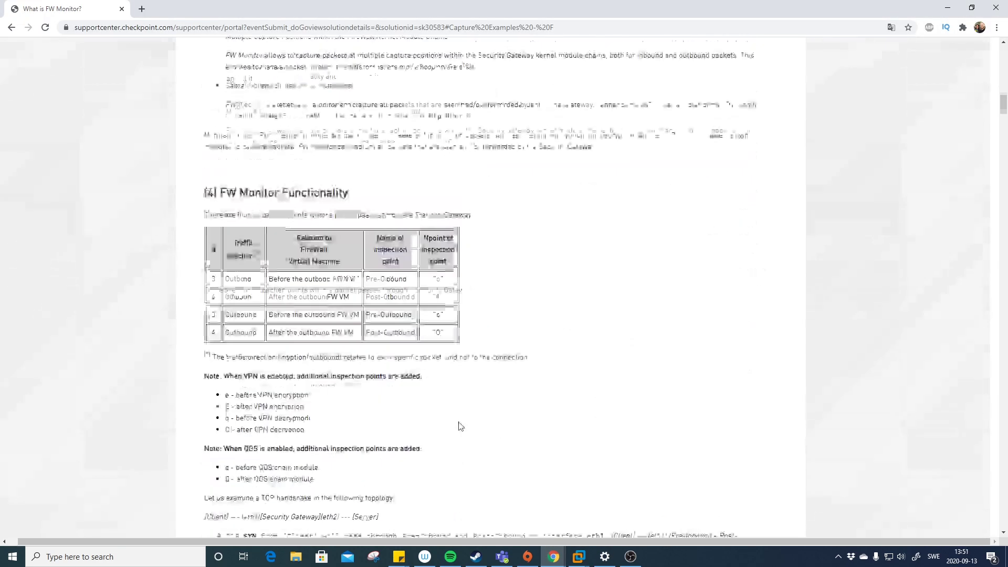
left_click_drag(450, 274, 226, 255)
left_click(309, 277)
left_click_drag(353, 270, 270, 272)
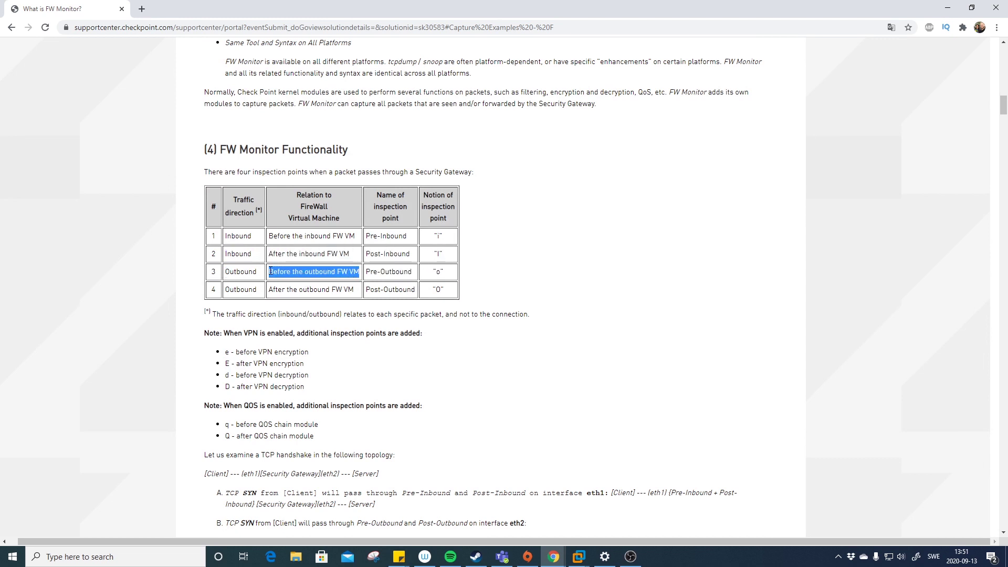
left_click(600, 242)
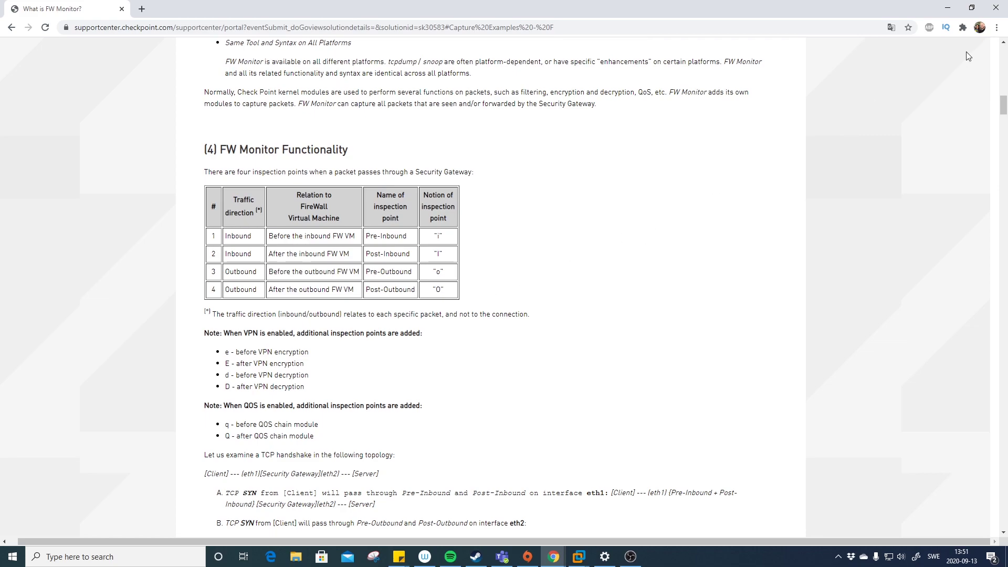
key("alt+Tab")
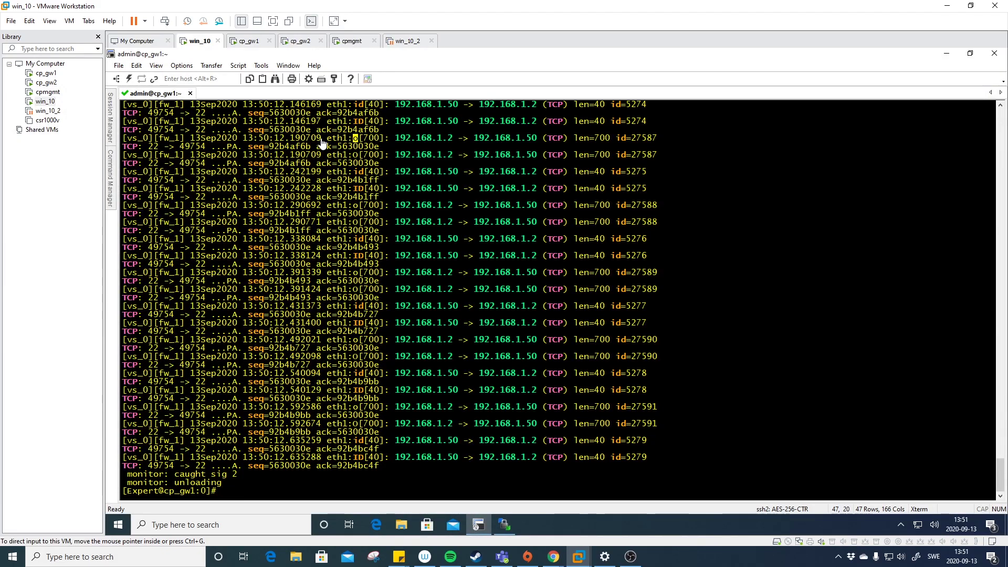
- Type fw monitor -T -e "accept host(192.168.1.50);" at the gateway's Expert prompt
left_click(358, 146)
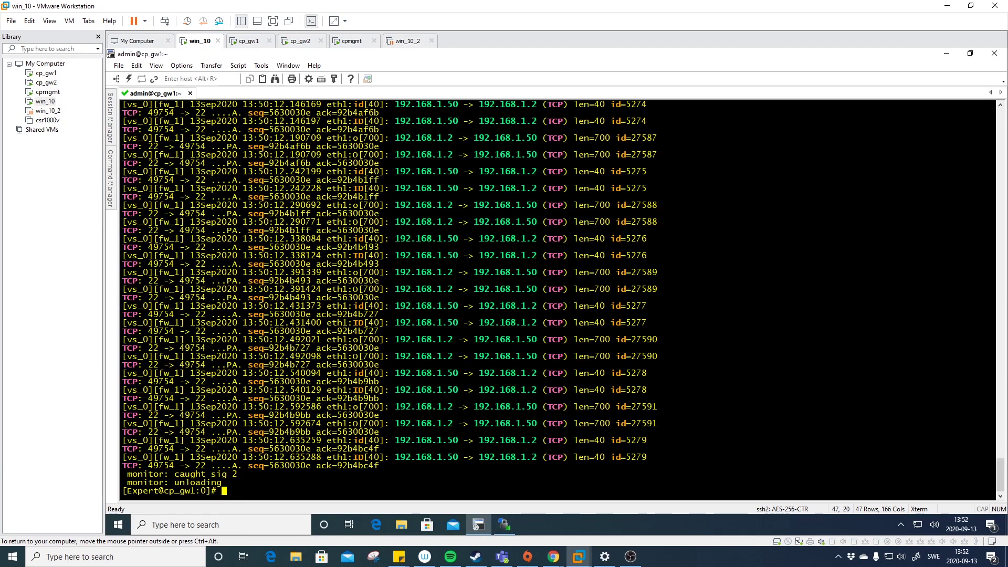
type("fw monitor -T -e")
type("\"")
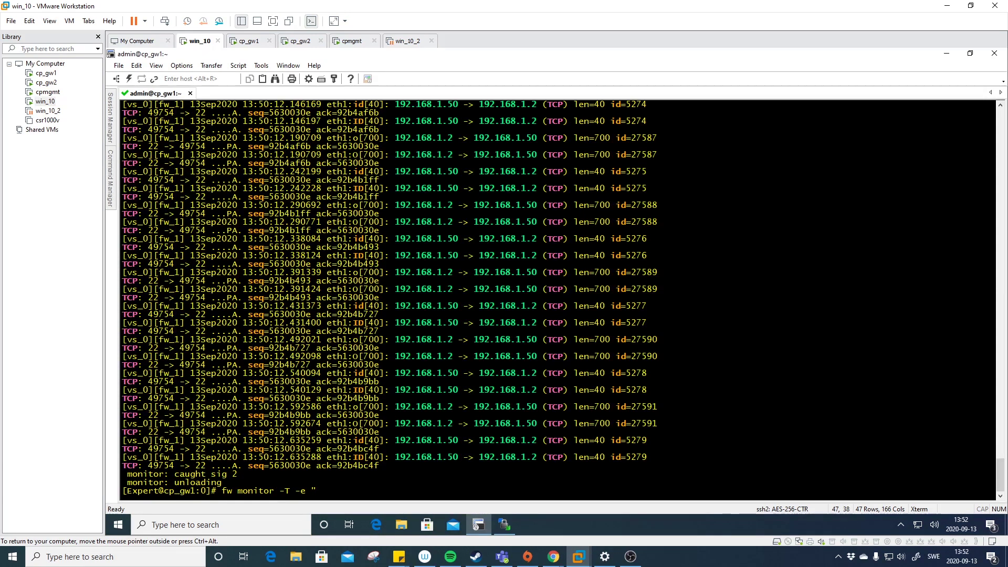
type("accept ")
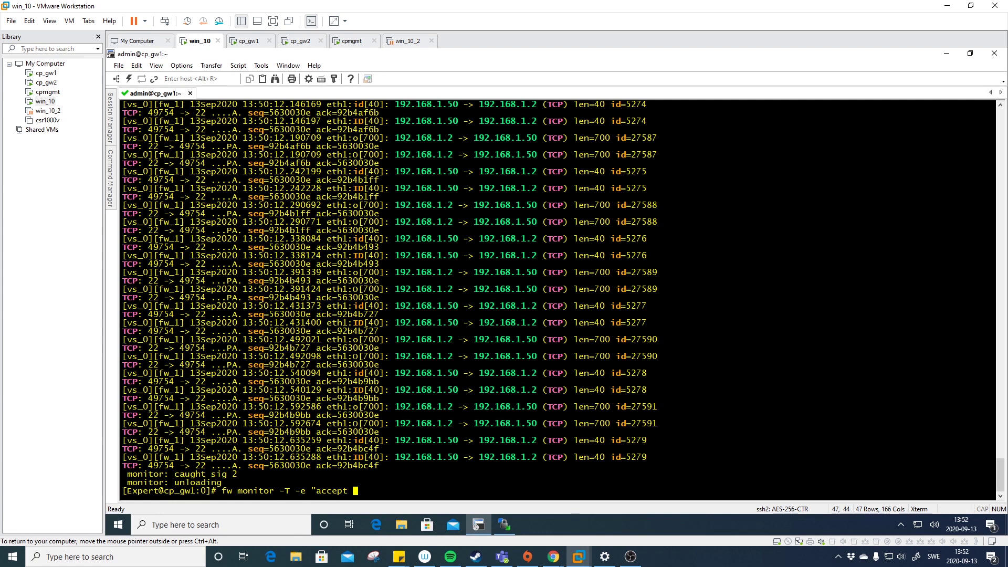
type("host(")
type("192.")
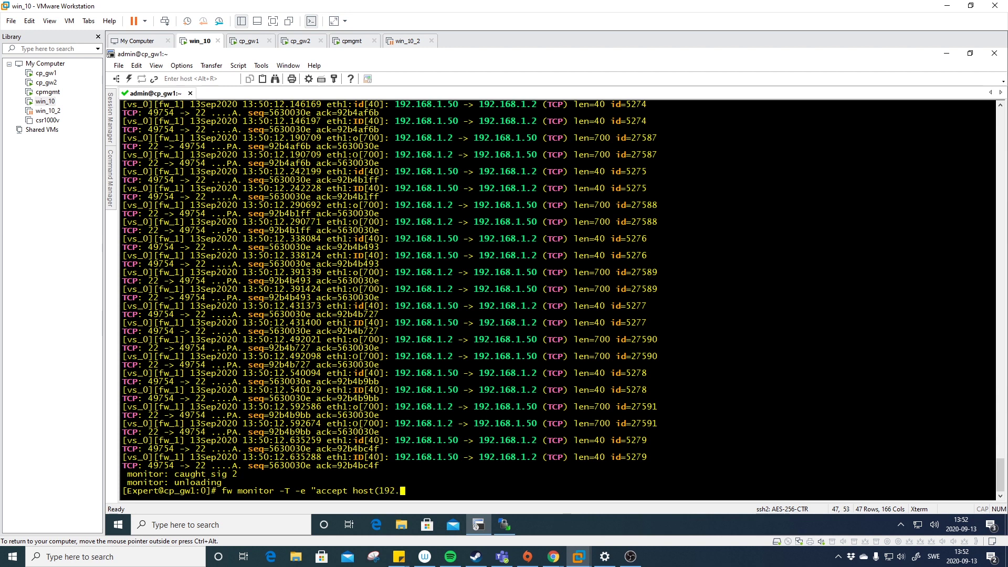
type("168.1.50)")
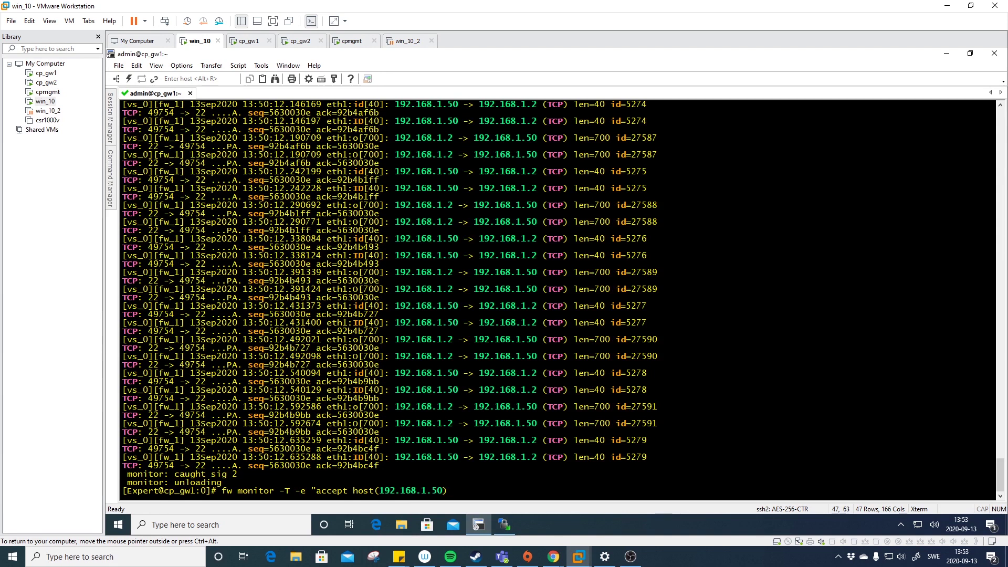
type(";\"")
- Run and stop the capture filtered on host 192.168.1.50, then recall that command
key("Return")
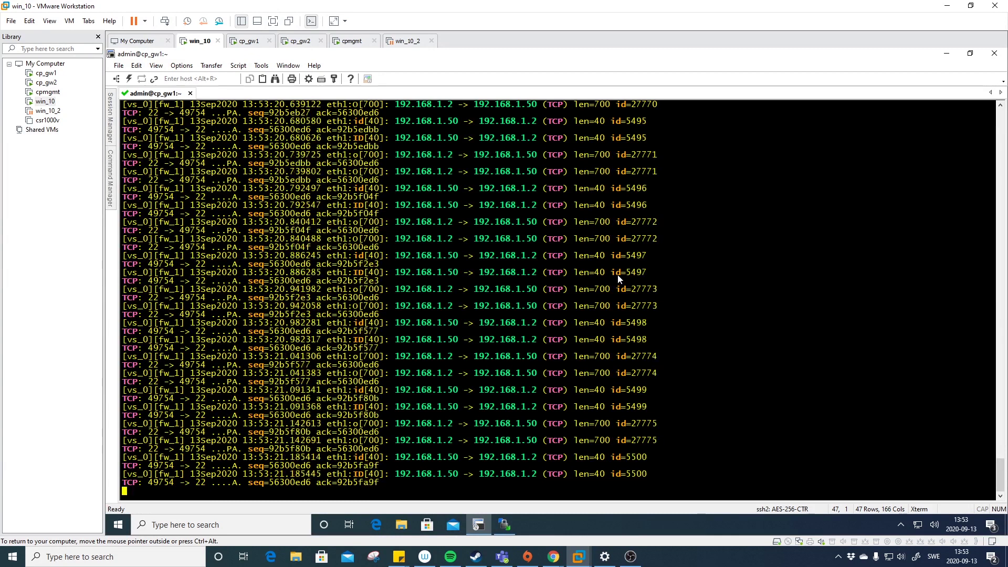
key("ctrl+c")
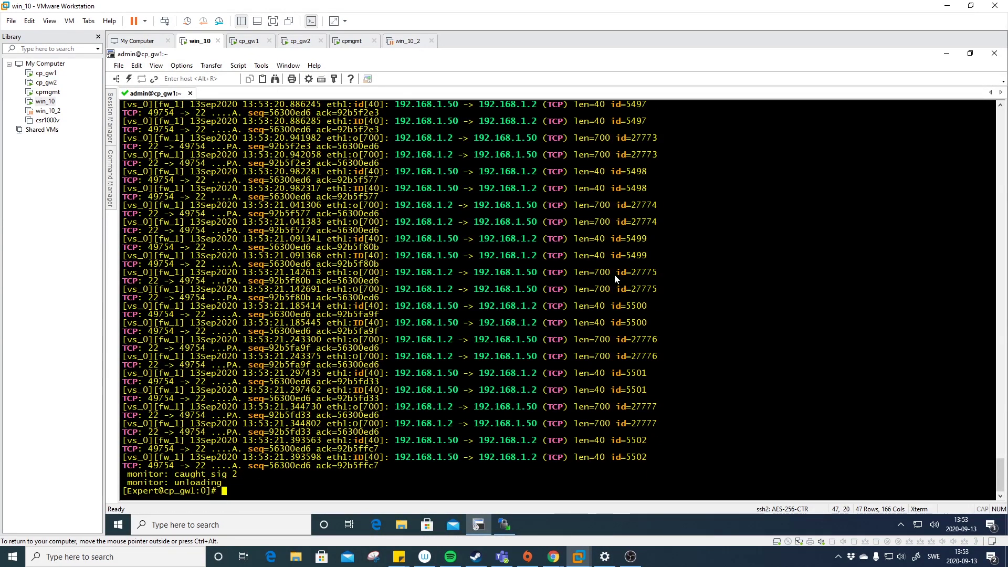
key("Up")
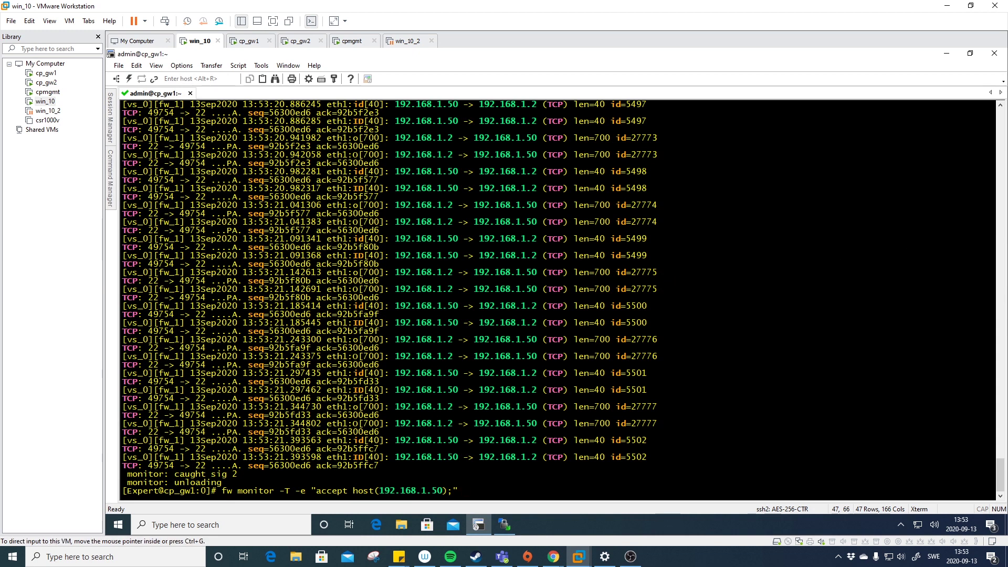
key("alt+Tab")
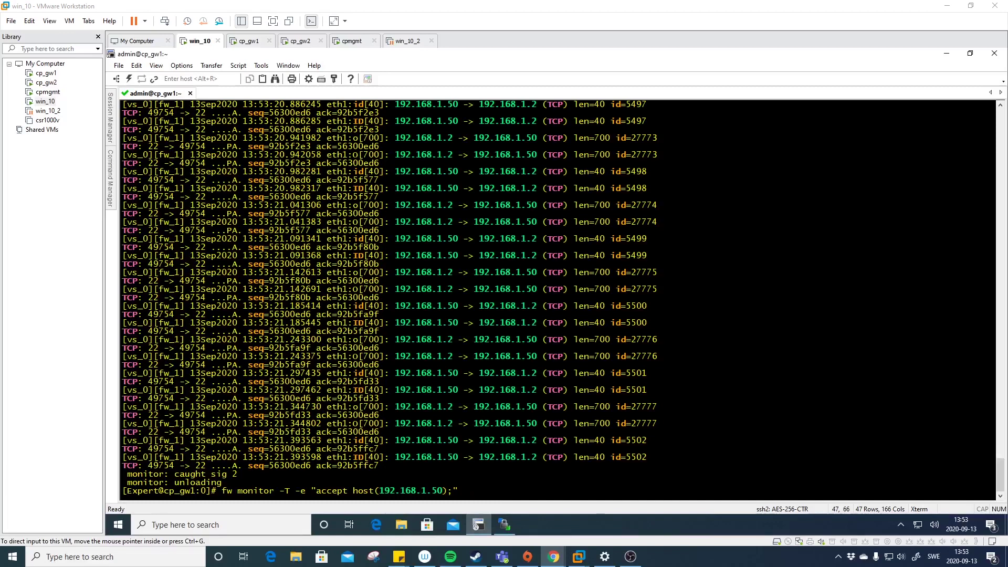
left_click(649, 465)
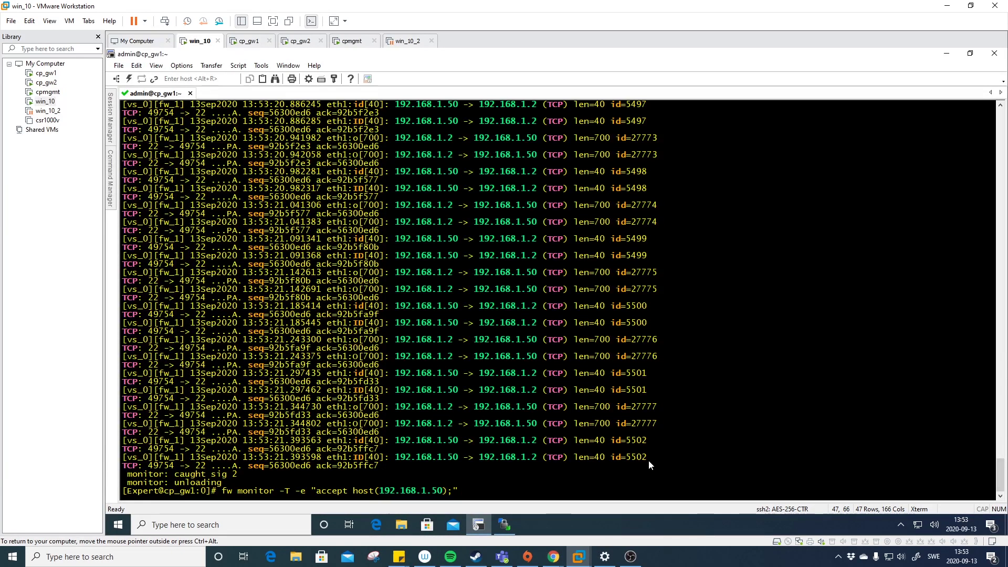
- Add -o /var/log/fw_mon.cap to the filtered capture, run it to 500 packets, and stop it
type("-o fw_")
key("BackSpace")
type("var/log/fw_mon.cap")
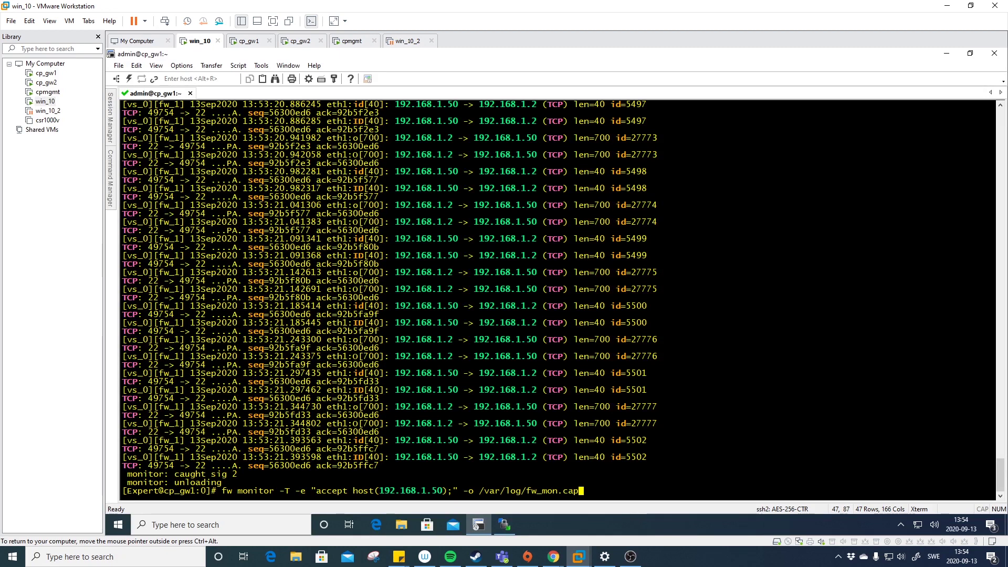
key("Return")
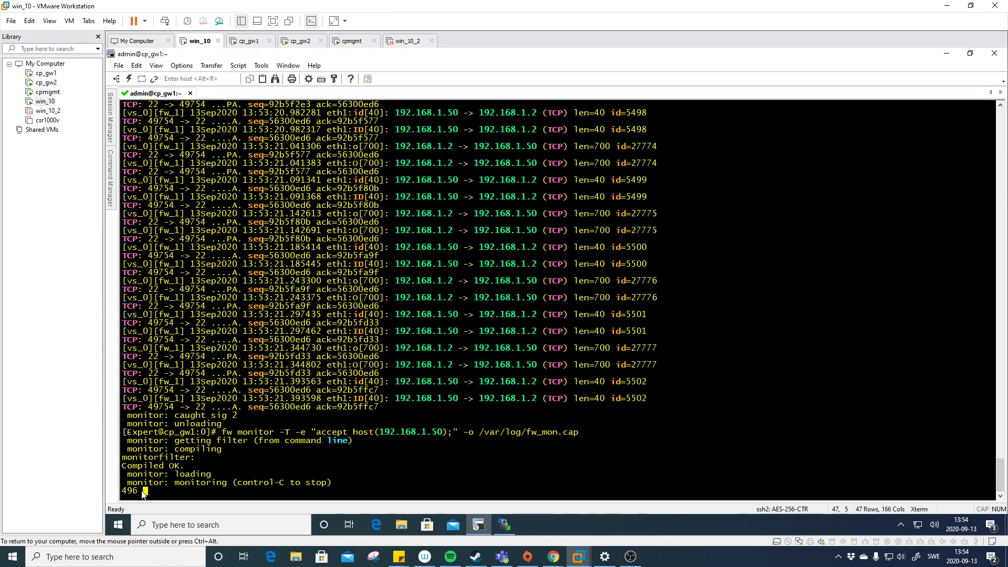
key("ctrl+c")
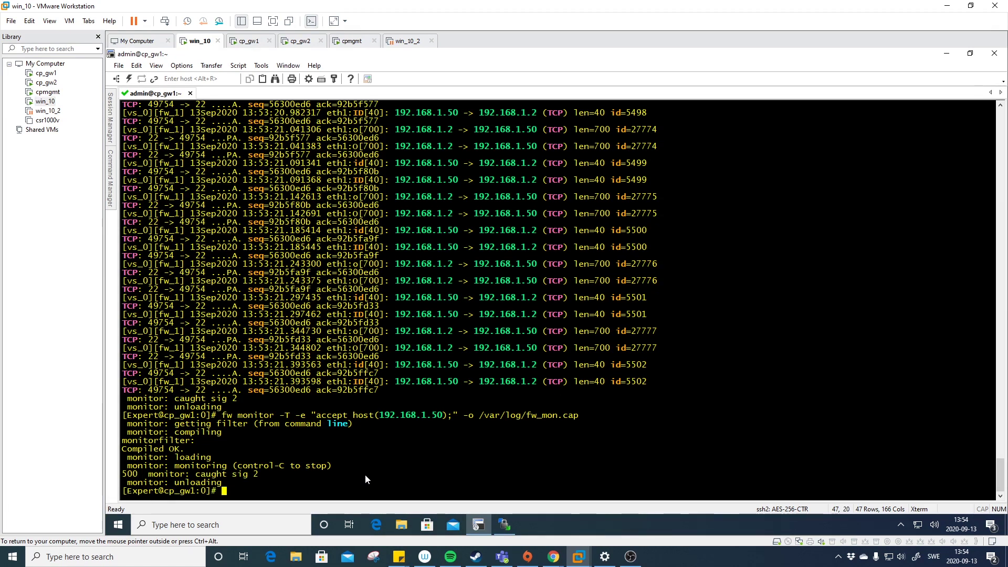
type("cat /var/log/fw")
- Dump /var/log/fw_mon.cap with cat, then run reset to clean up the garbled terminal
key("Tab")
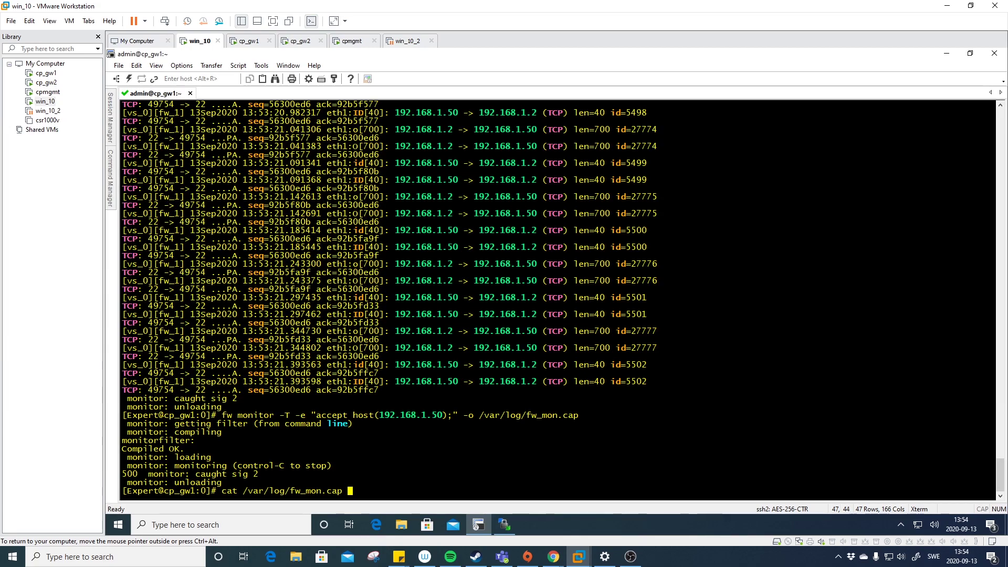
key("Return")
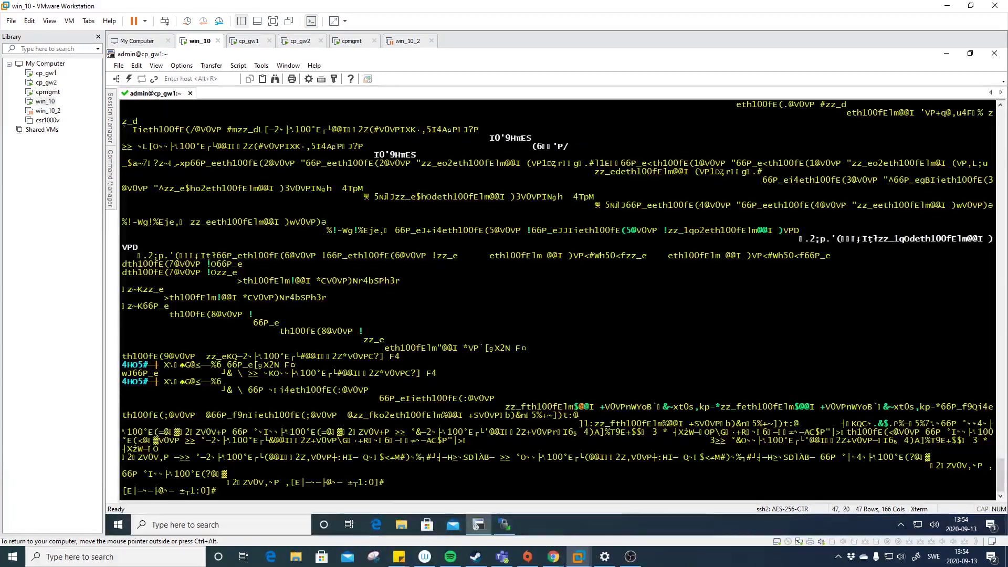
key("Return")
key("Return")
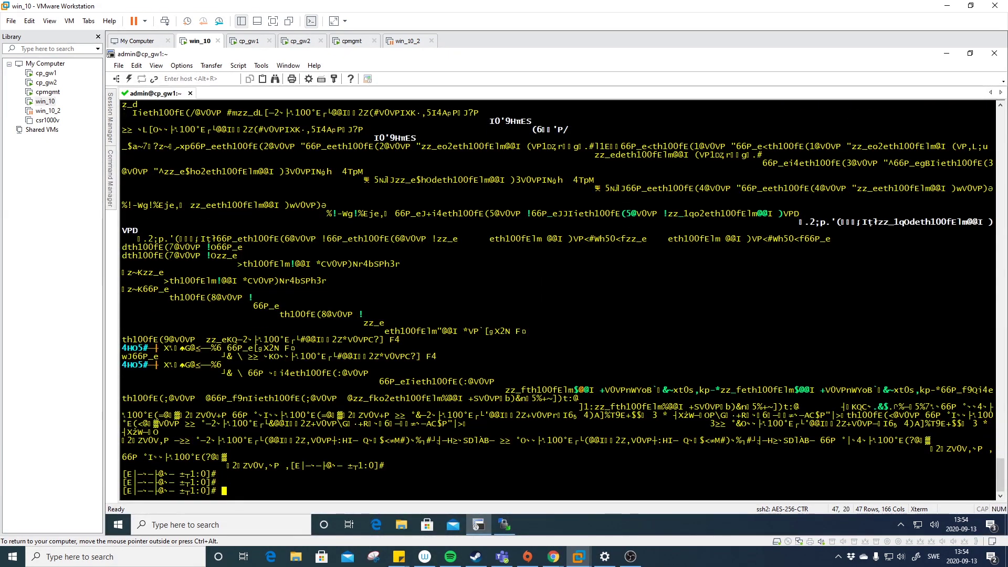
type("reset")
key("Return")
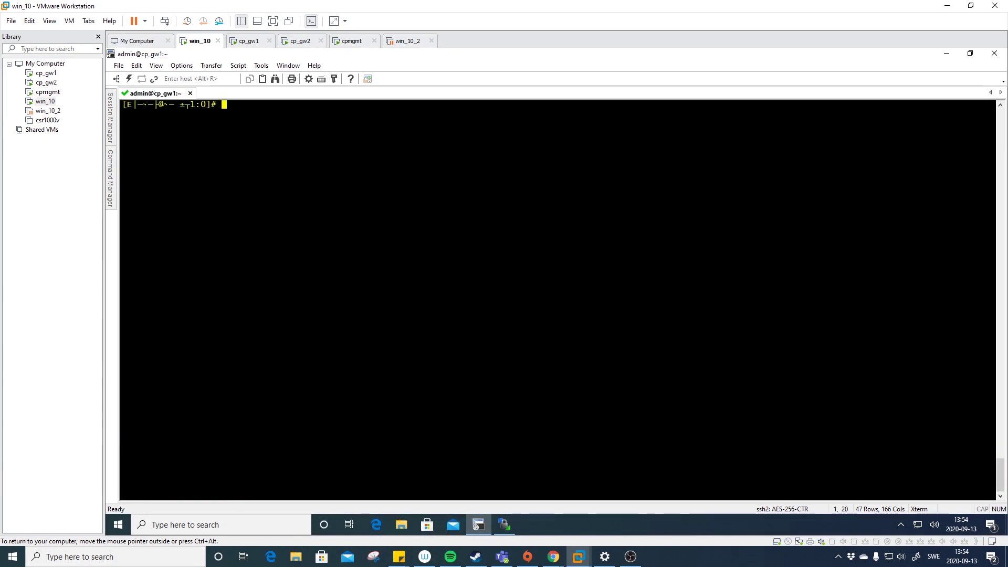
key("Return")
key("Return")
key("Return")
key("Return")
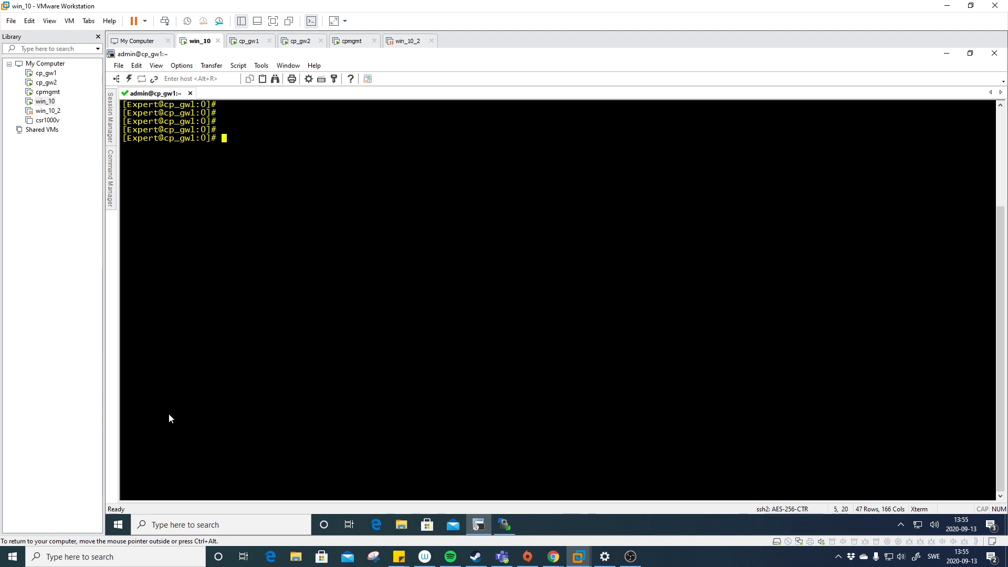
- In a widened WinSCP window, browse to the gateway's /var/log folder
left_click(507, 524)
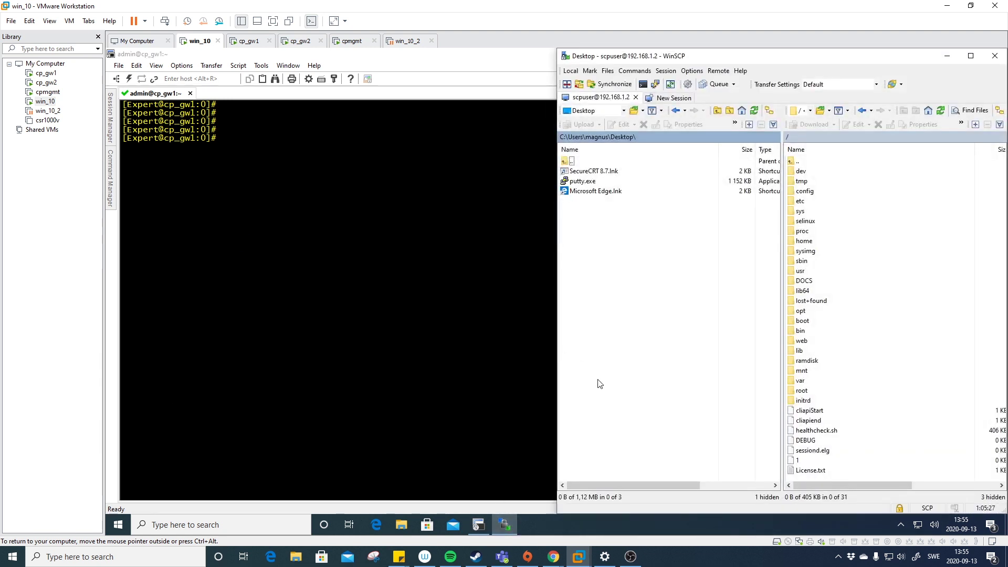
left_click_drag(558, 210, 283, 203)
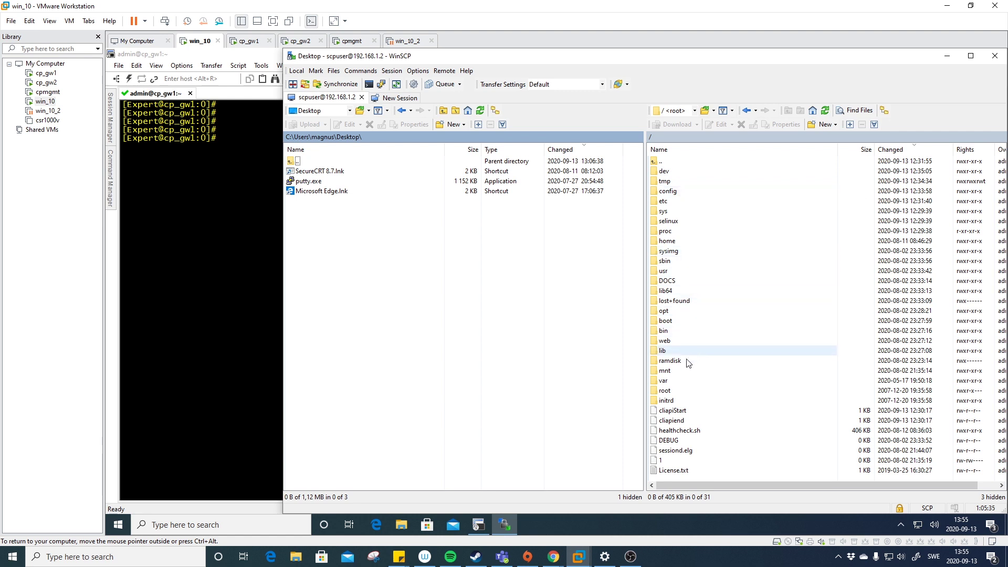
double_click(677, 382)
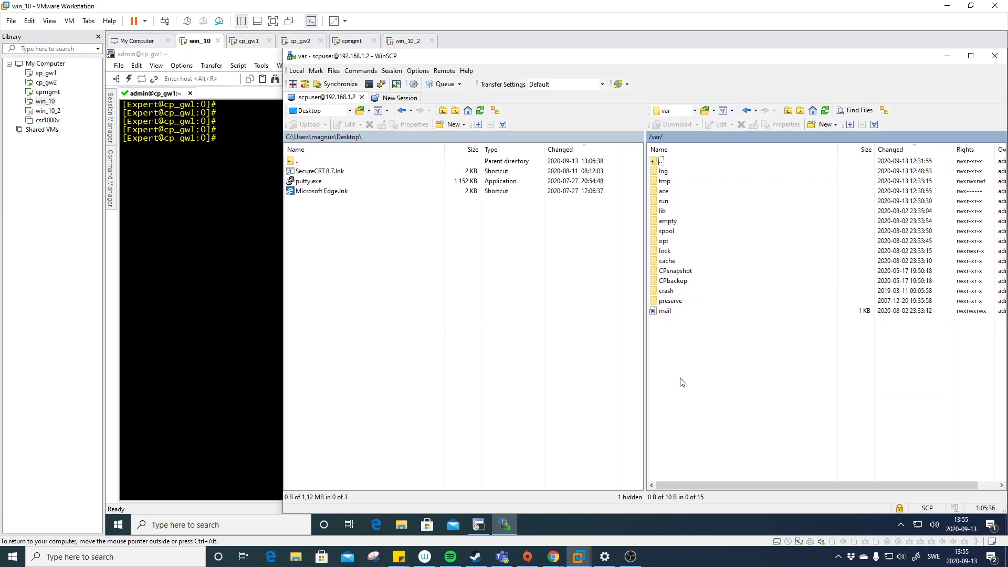
double_click(663, 171)
scroll(709, 310, "down", 5)
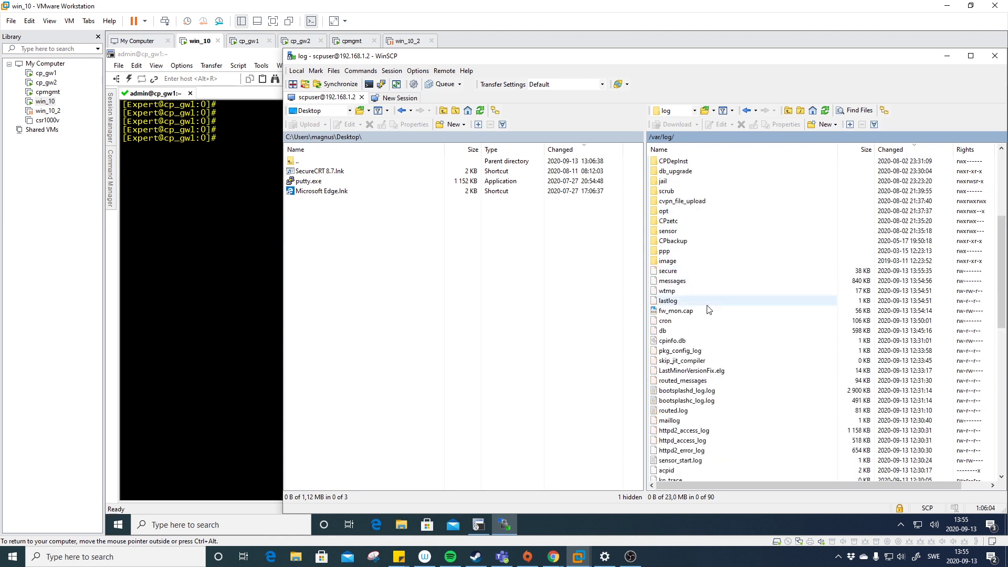
- Try downloading fw_mon.cap to the Desktop, then dismiss the 'Permission denied' error
left_click(686, 313)
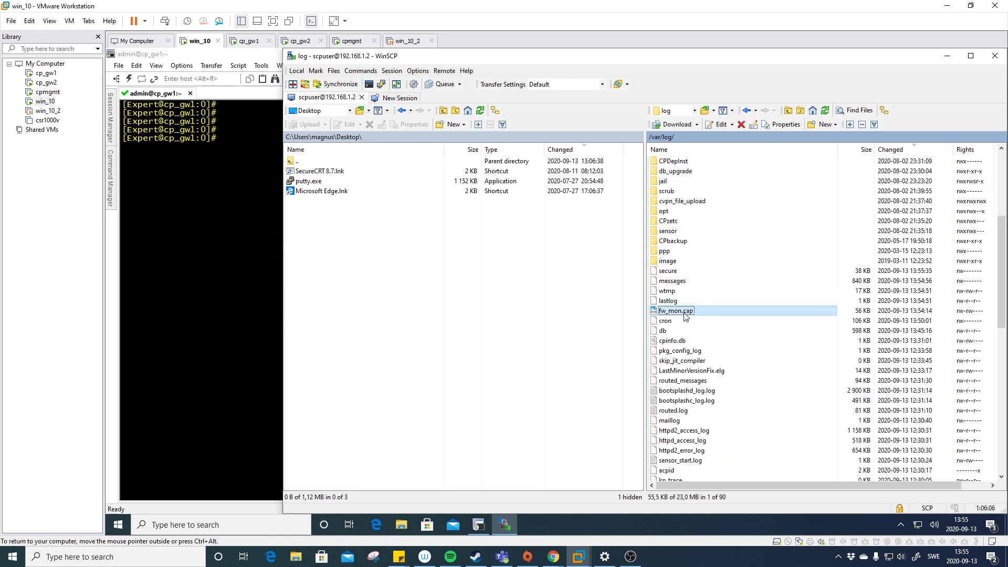
right_click(689, 314)
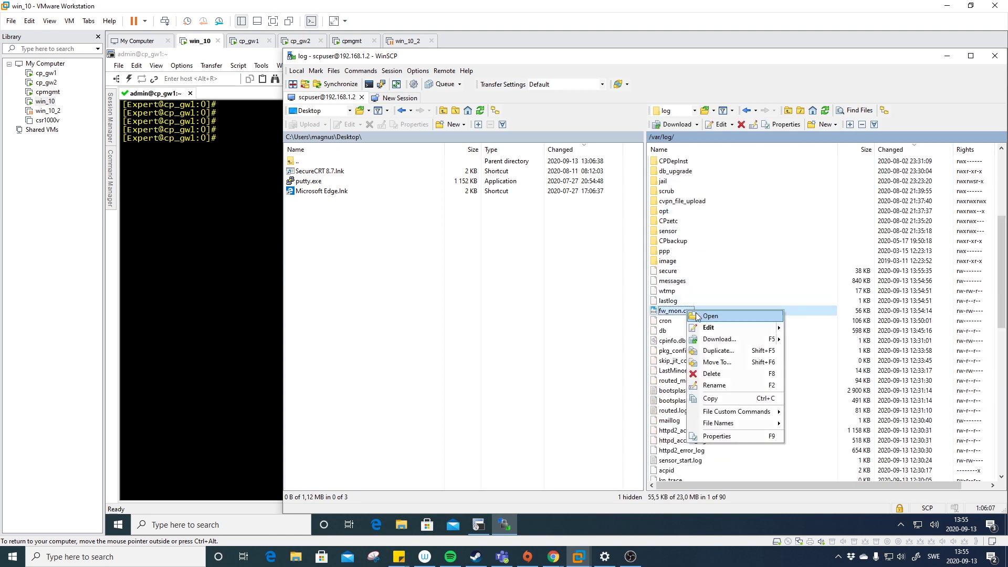
left_click(720, 336)
key("Return")
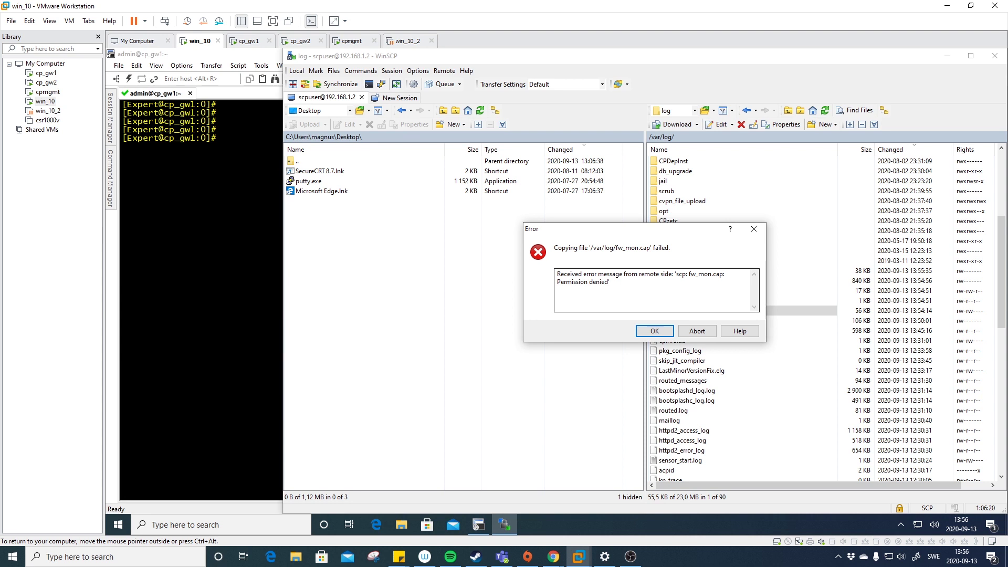
left_click(654, 331)
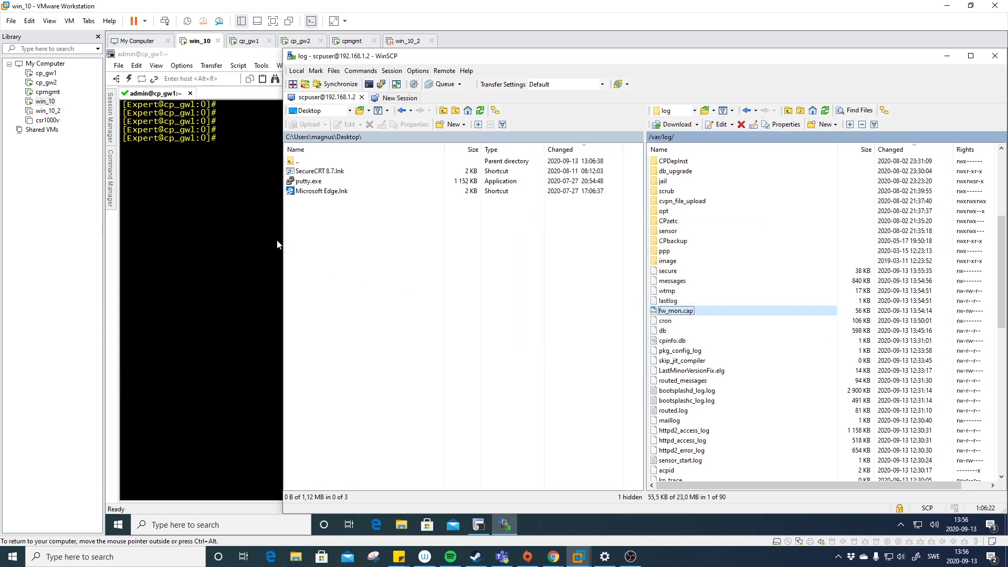
- Run chmod 777 /var/log/fw_mon.cap in the gateway terminal
left_click(256, 178)
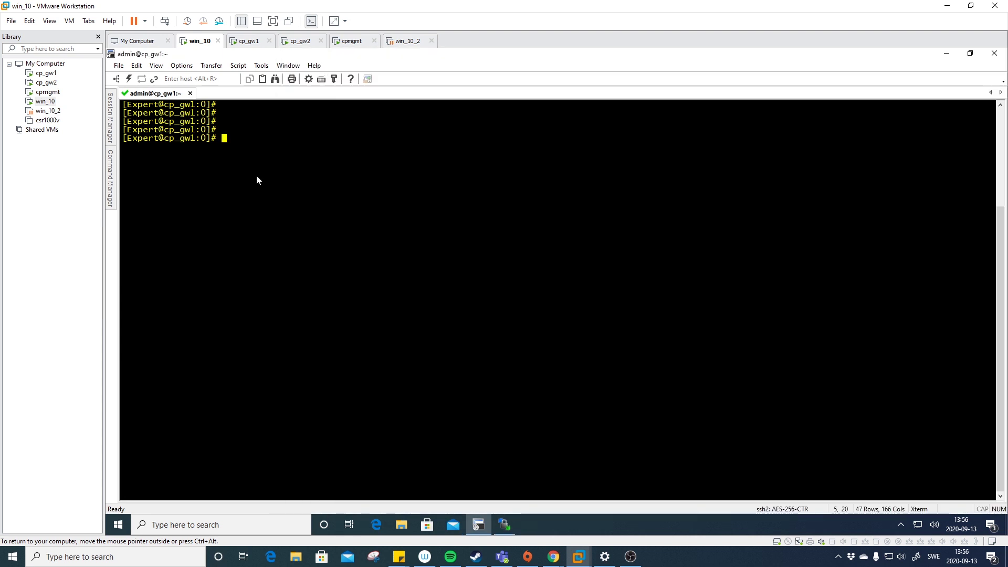
type("chmo")
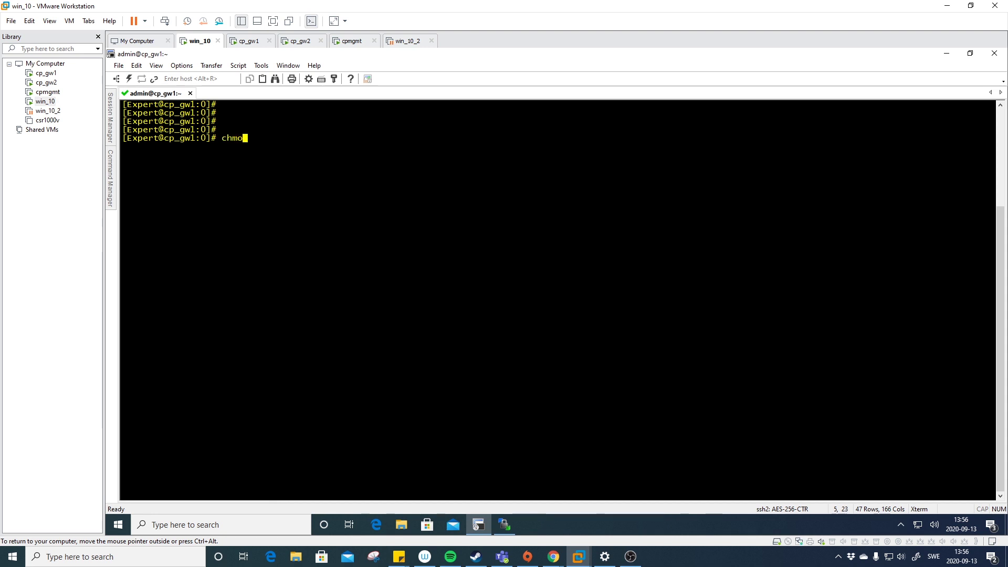
type("d 777 /var/log/f")
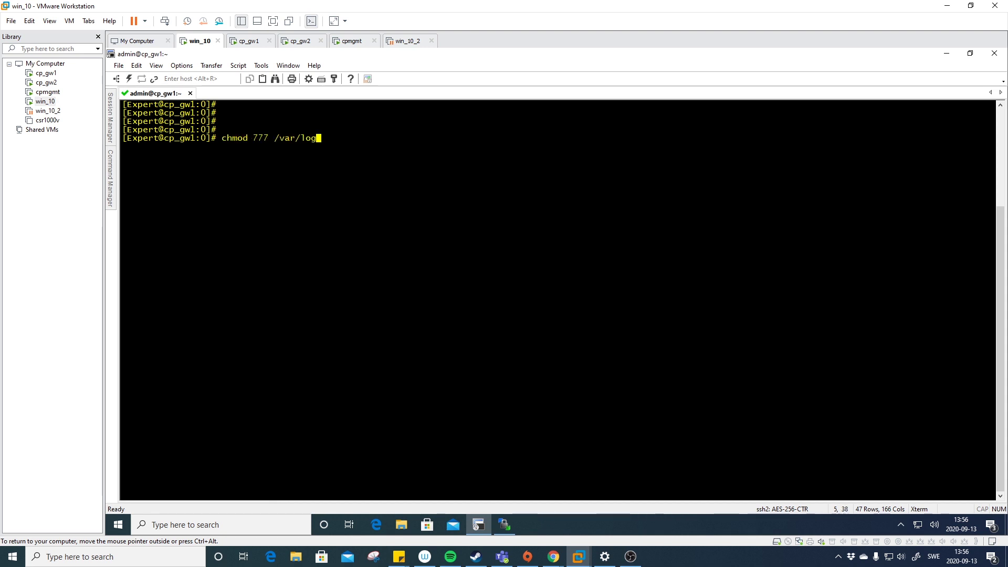
key("Tab")
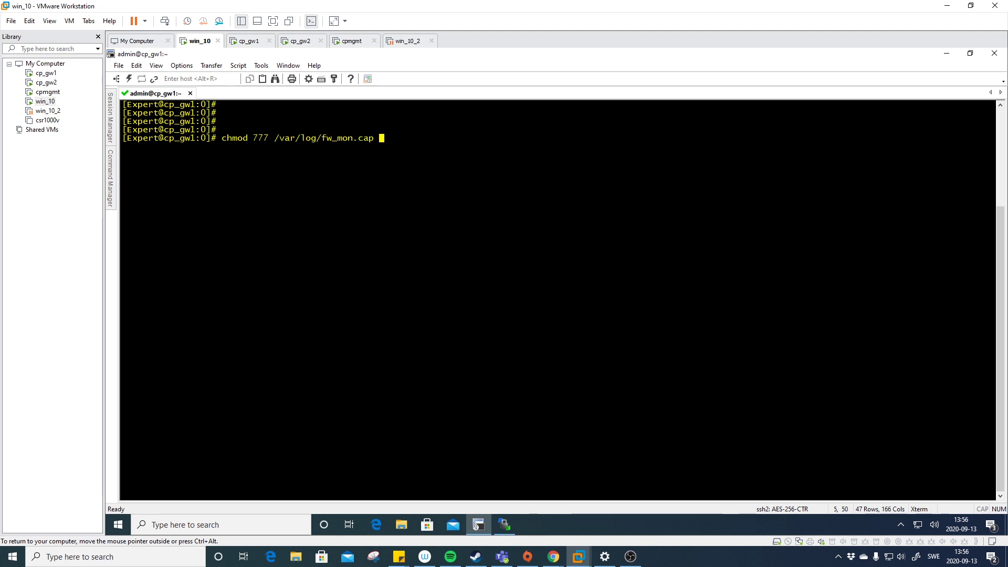
key("Return")
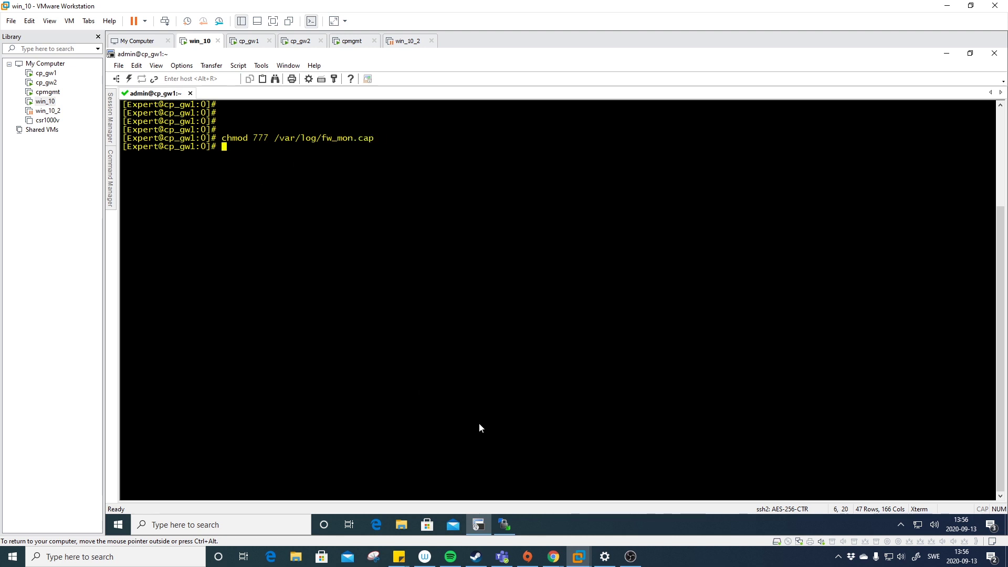
- Download fw_mon.cap to the local Desktop through WinSCP, then show the Windows desktop
left_click(503, 525)
left_click(677, 311)
right_click(680, 315)
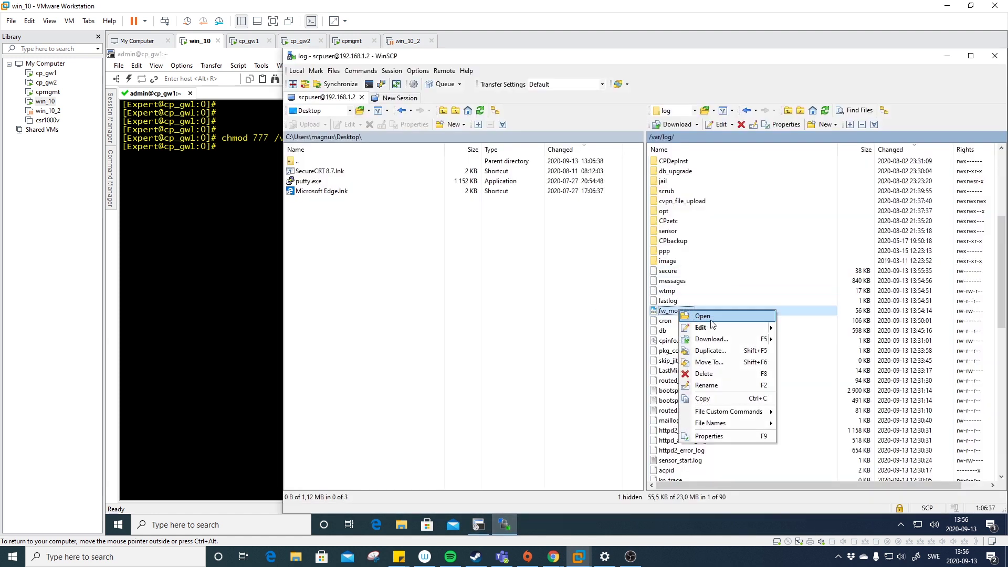
left_click(698, 334)
left_click(666, 317)
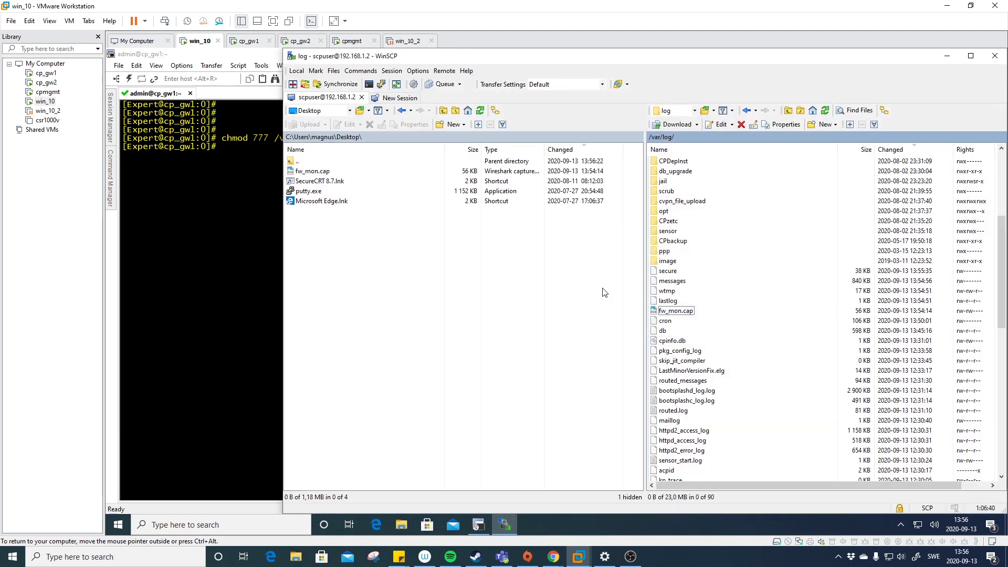
left_click(317, 173)
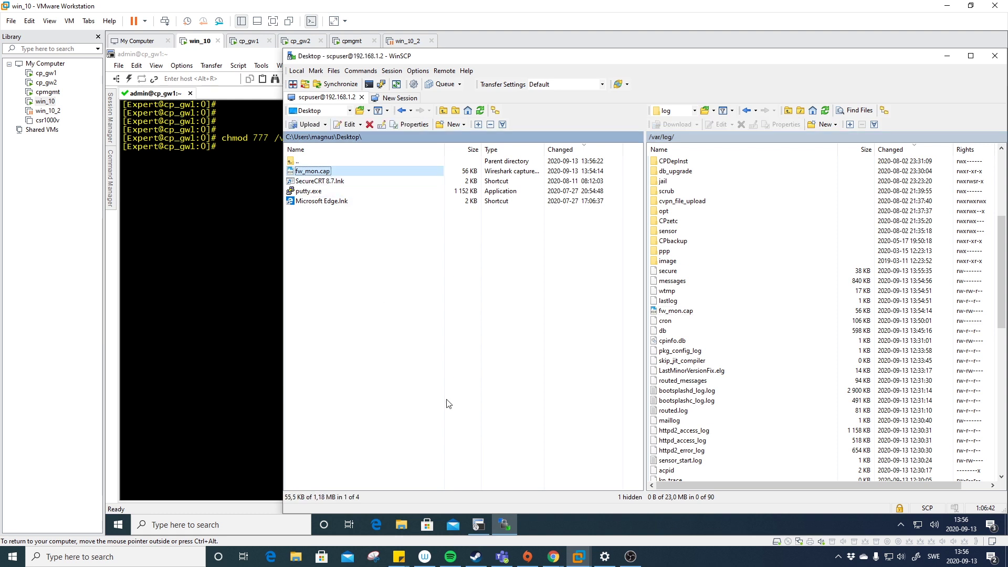
left_click(1005, 525)
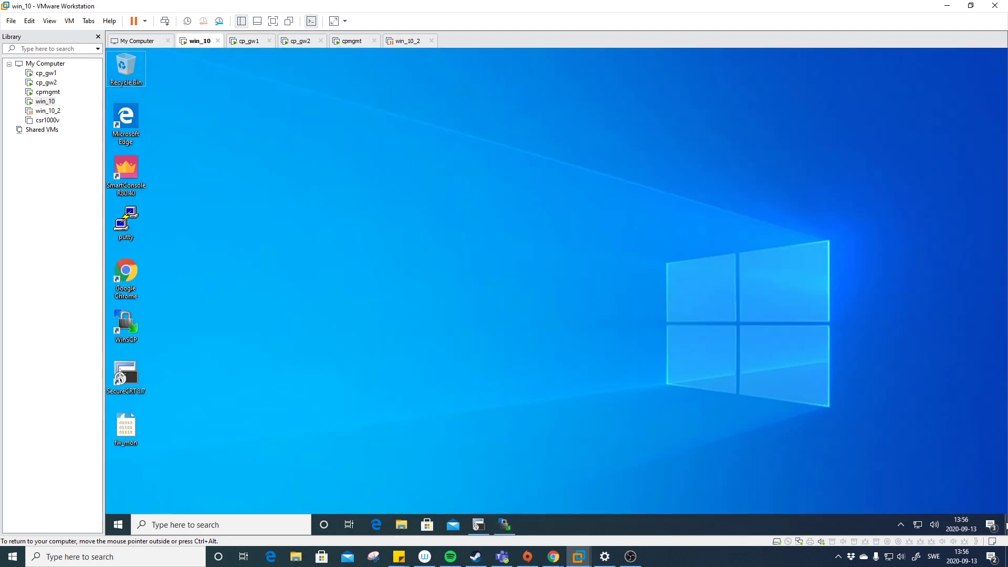
- Open fw_mon.cap in Wireshark, maximize it to view the 500 packets, then quit
double_click(126, 428)
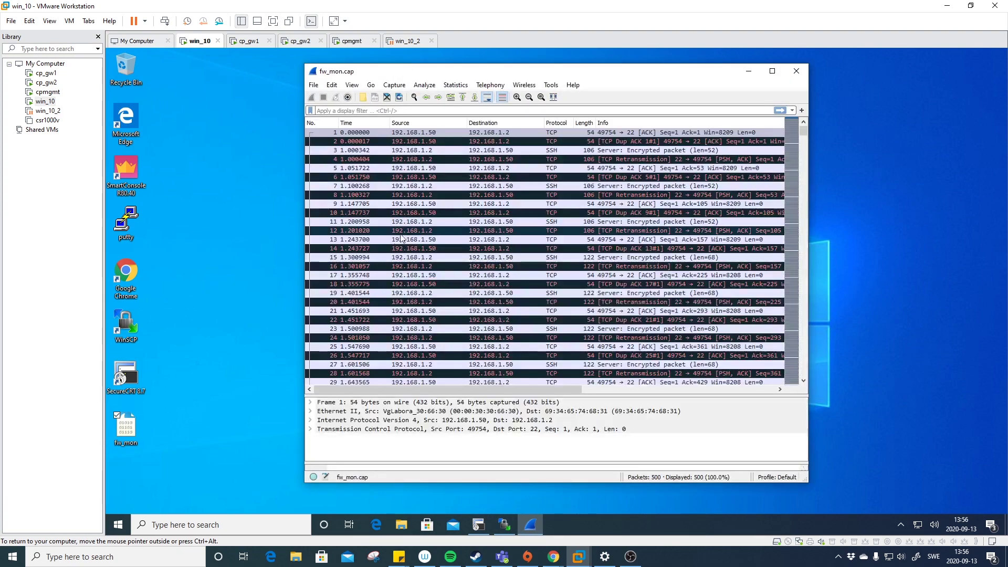
left_click(772, 72)
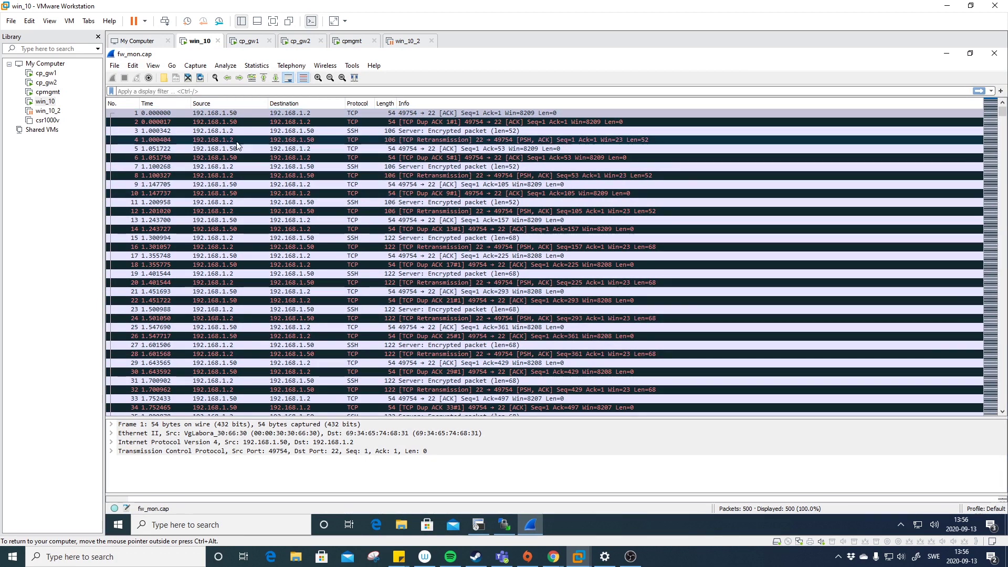
key("ctrl+q")
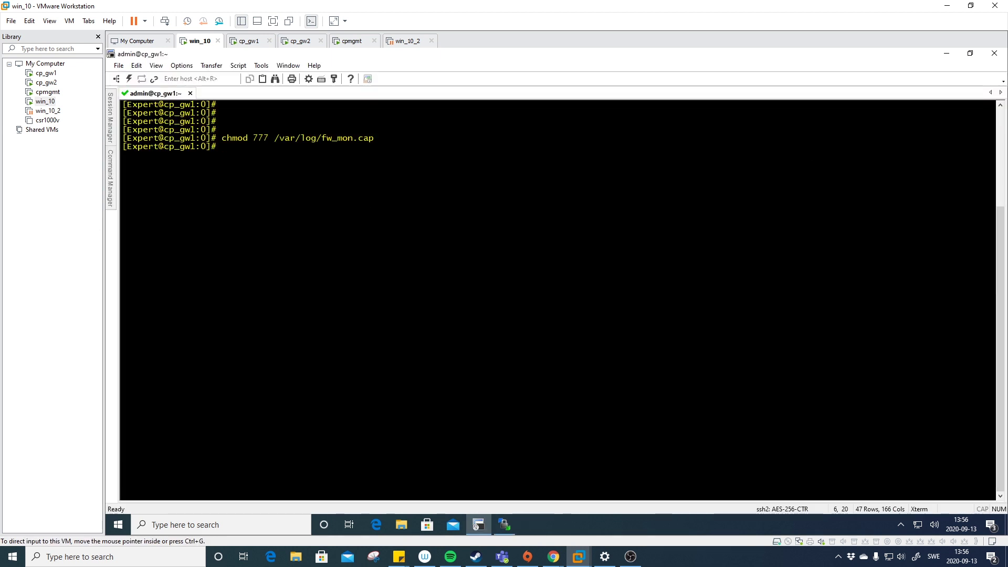
- On tcpdump101.com, open the Check Point FW MONITOR (PCAP) builder's 'Original' version
key("alt+Tab")
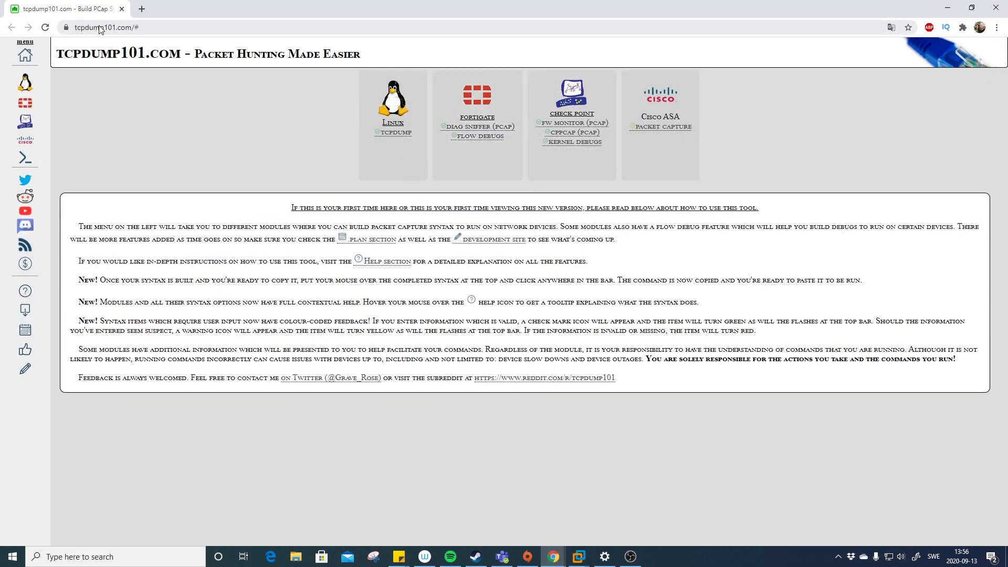
left_click(567, 123)
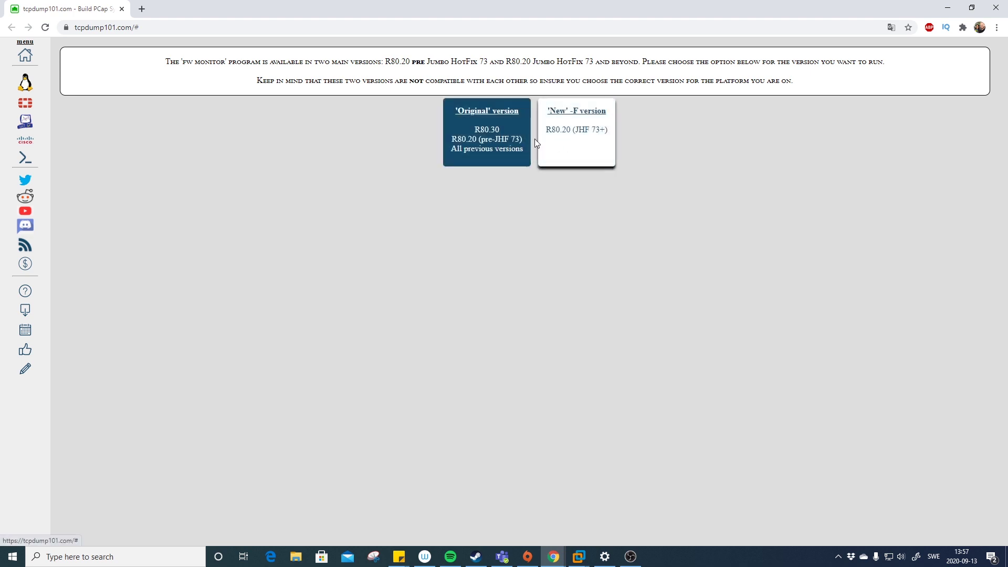
left_click(495, 138)
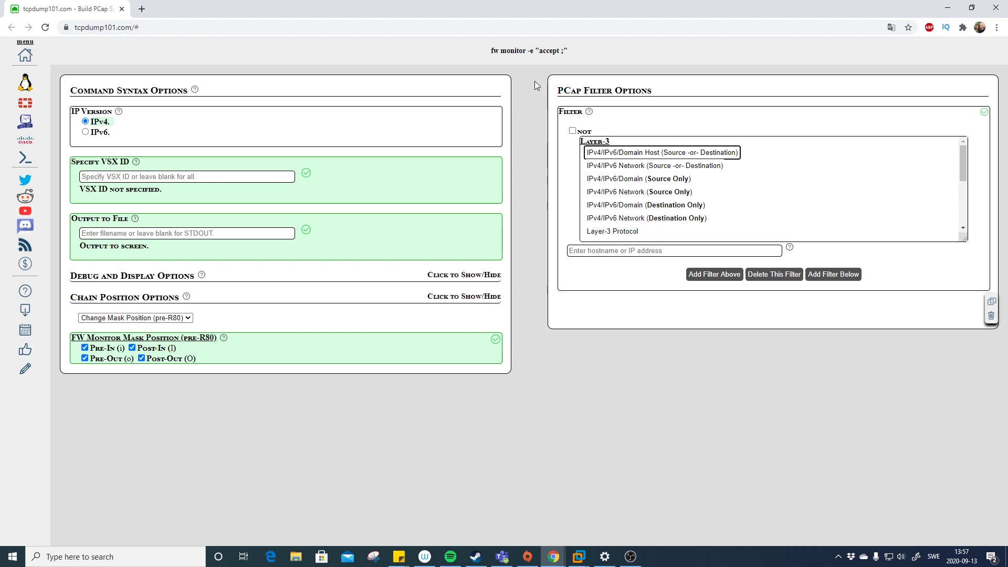
- Set the Output to File name to /var/log/youtube.cap
left_click(189, 236)
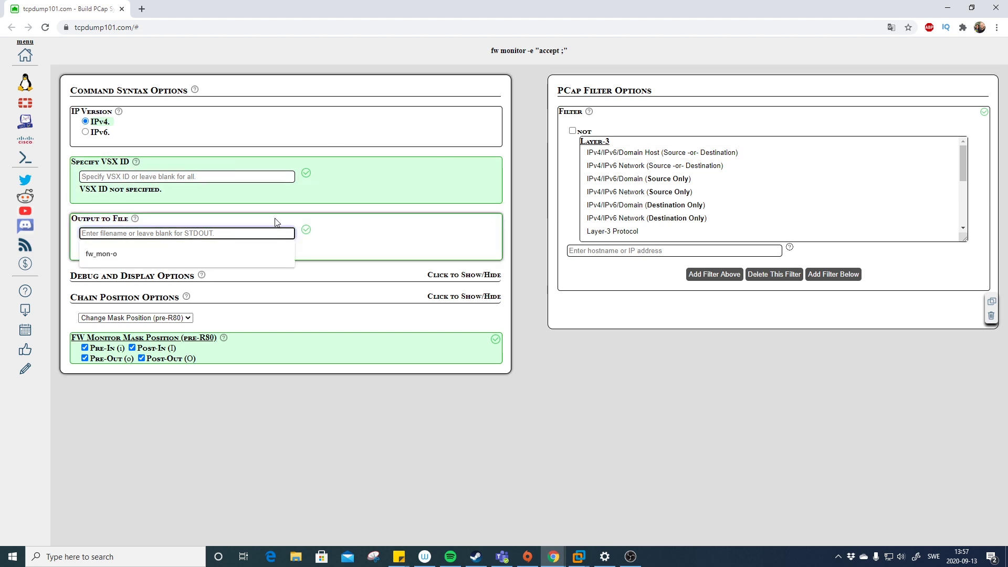
left_click(319, 219)
left_click(250, 234)
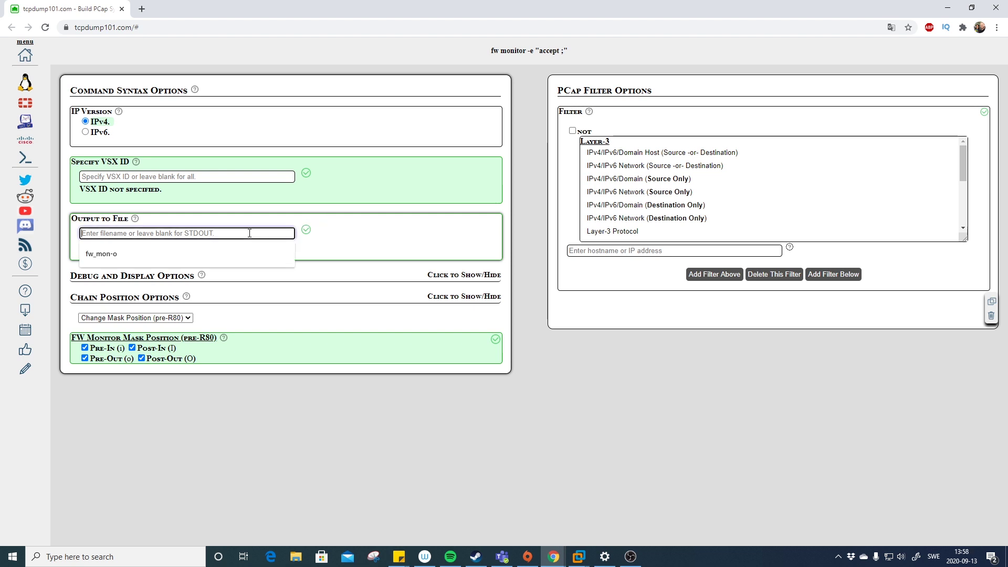
type("youtube")
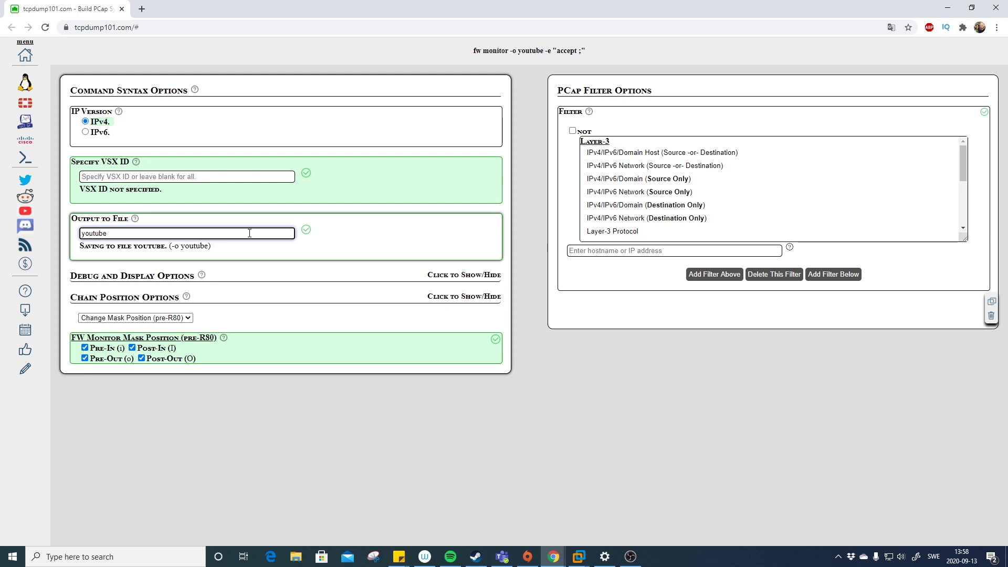
mouse_move(481, 36)
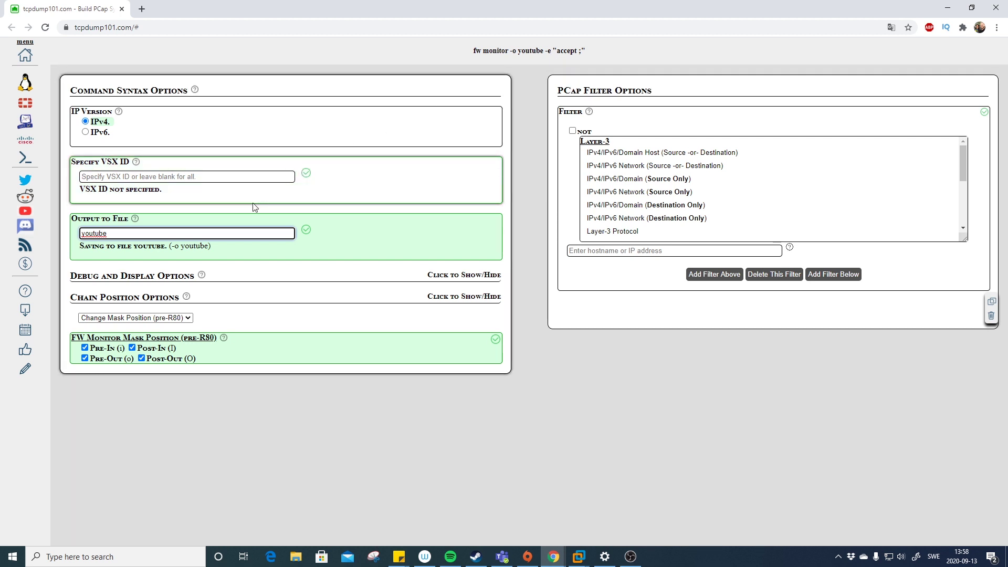
key("Home")
type("/var/log")
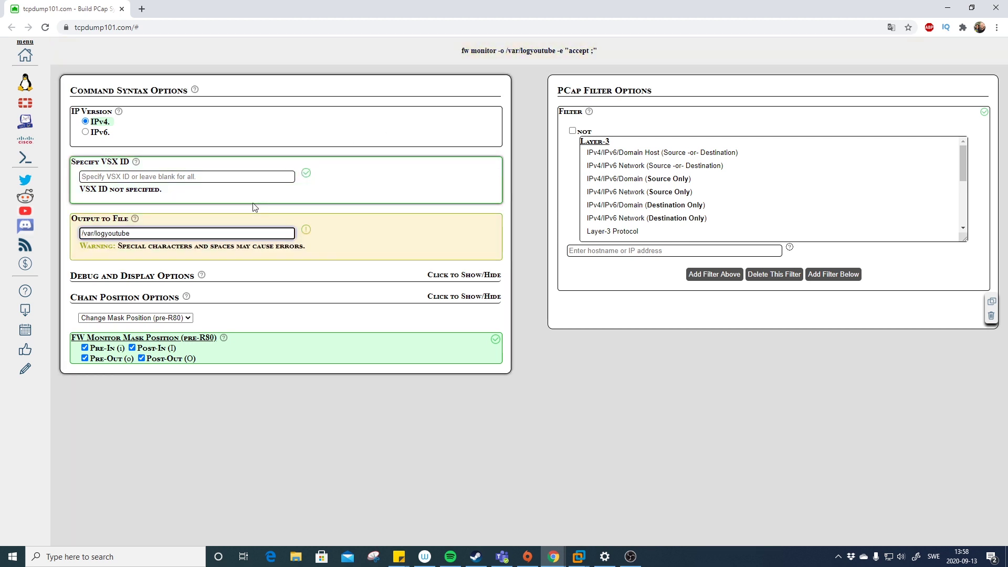
type("/")
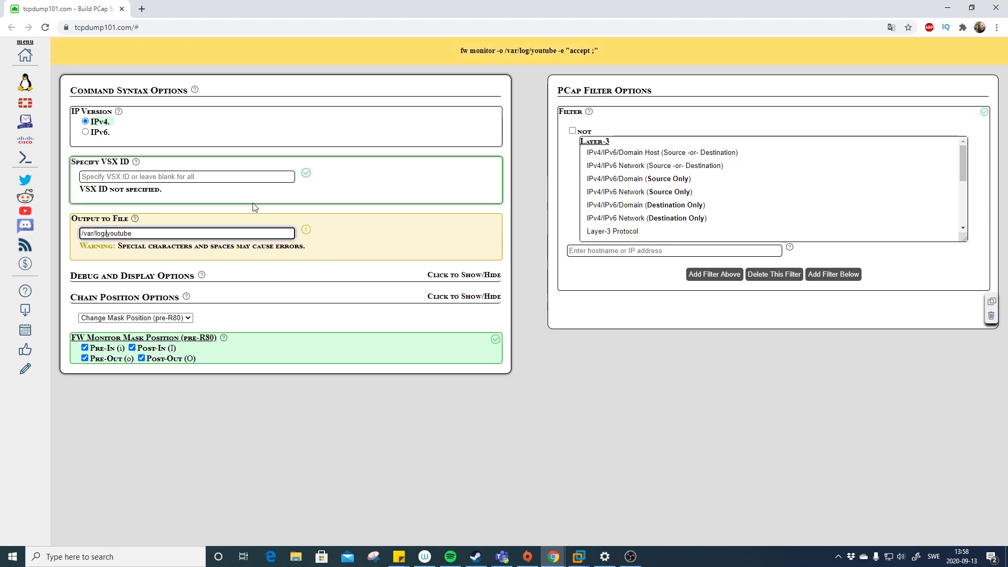
left_click(162, 234)
type(".cap")
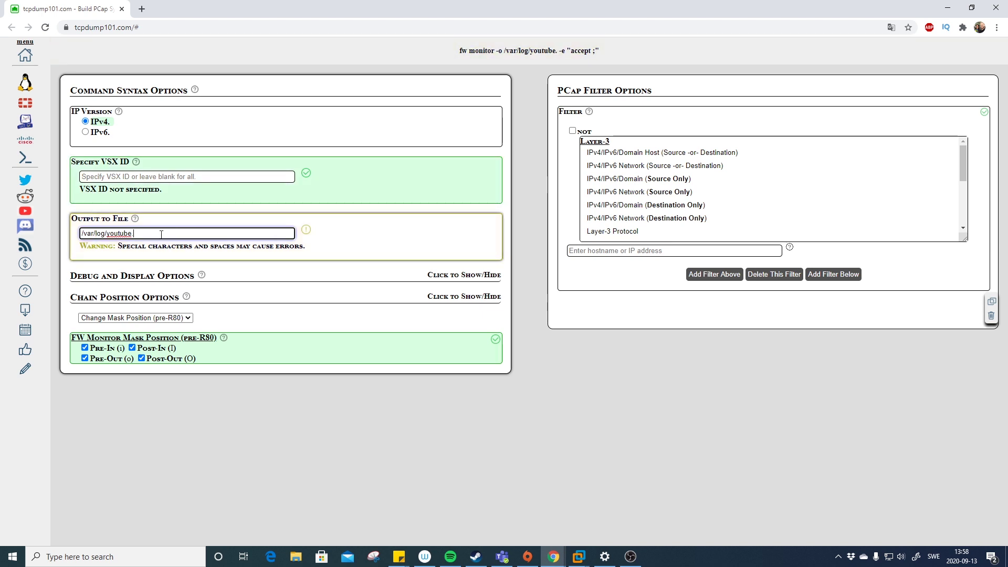
left_click(410, 240)
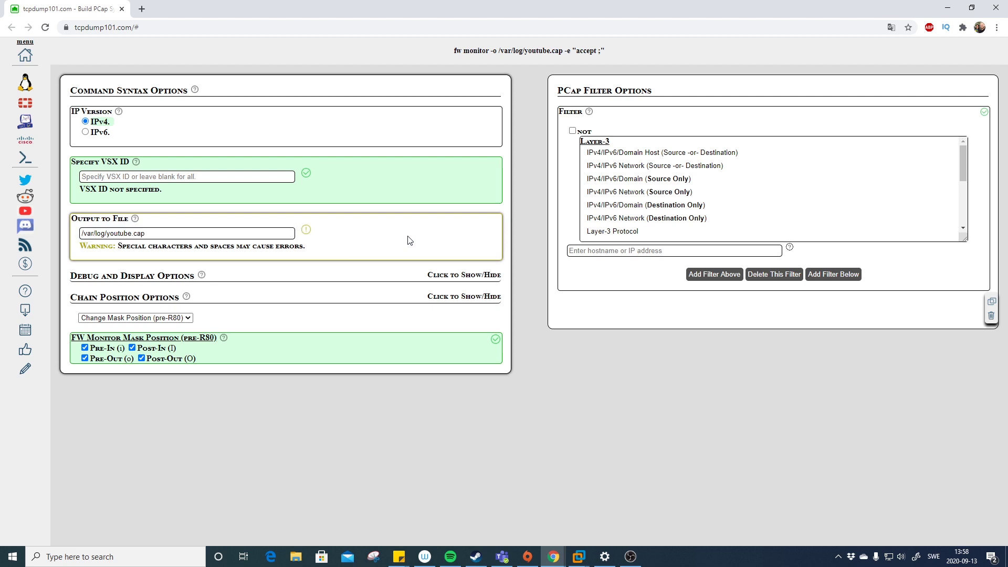
mouse_move(525, 57)
- Choose Change Mask Position (R80) and leave all six capture points, including Post-In and Post-Out, checked
left_click(152, 317)
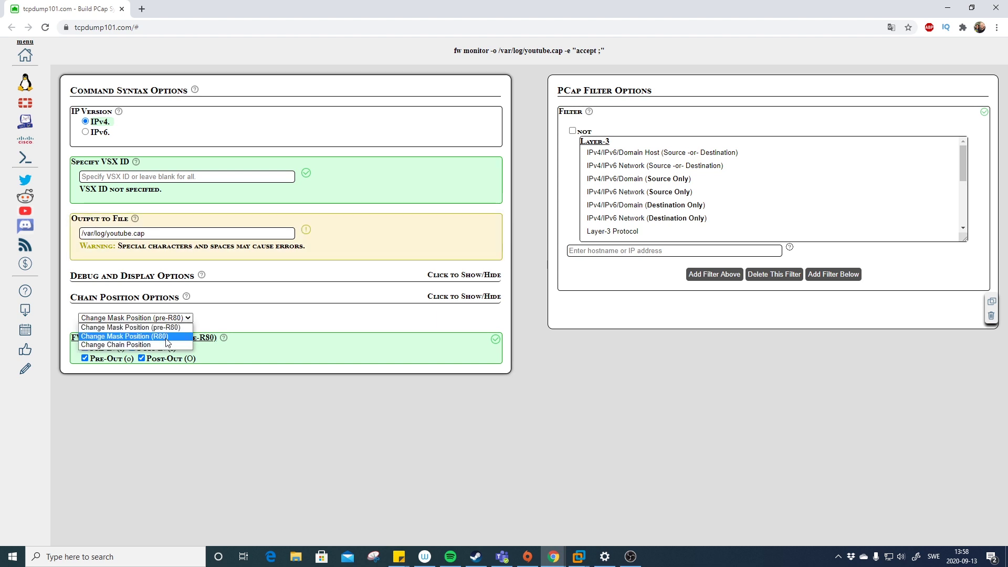
left_click(167, 342)
left_click(133, 349)
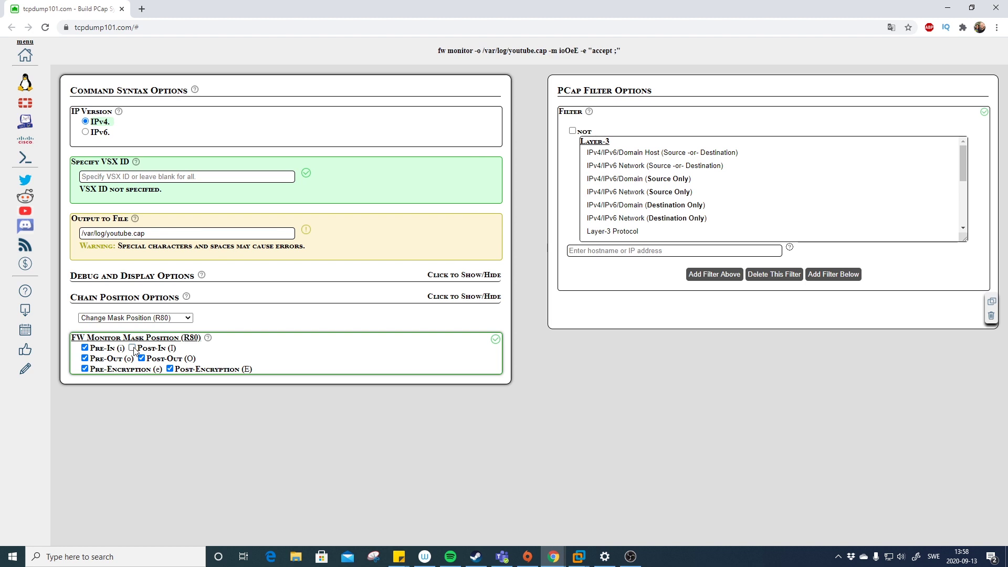
left_click(132, 349)
left_click(142, 358)
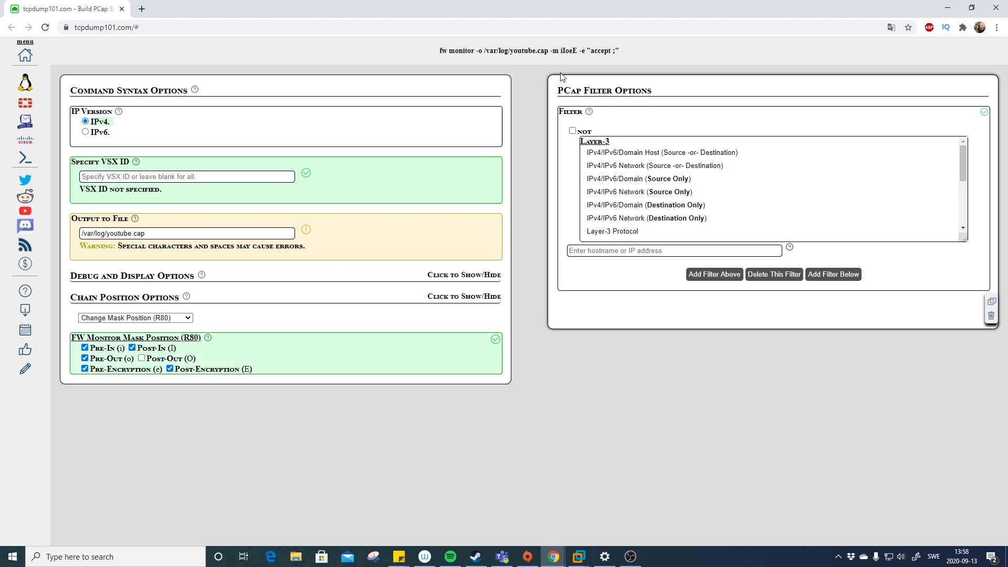
mouse_move(583, 55)
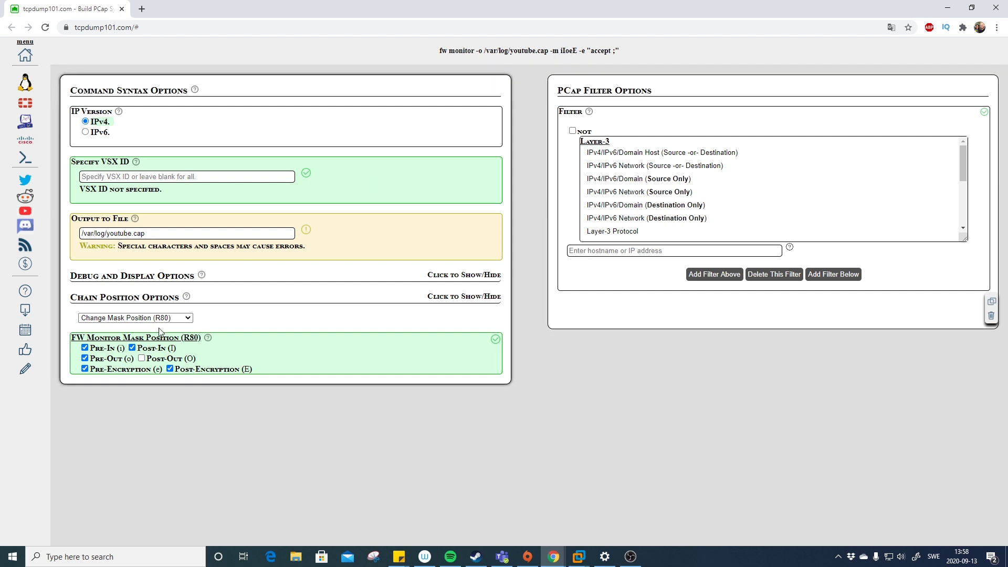
left_click(143, 359)
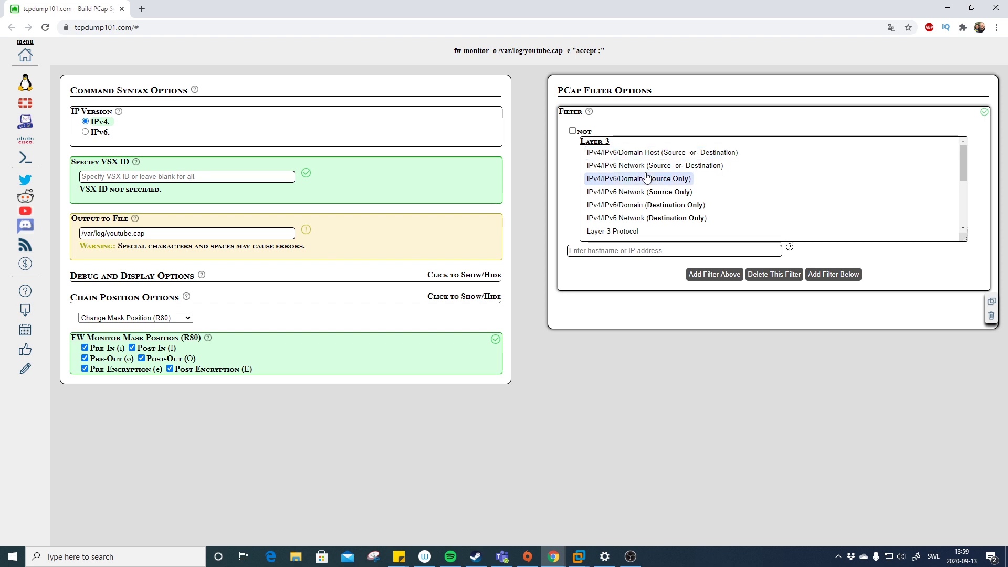
- Add a host filter for 192.168.1.50 as source or destination
left_click(636, 153)
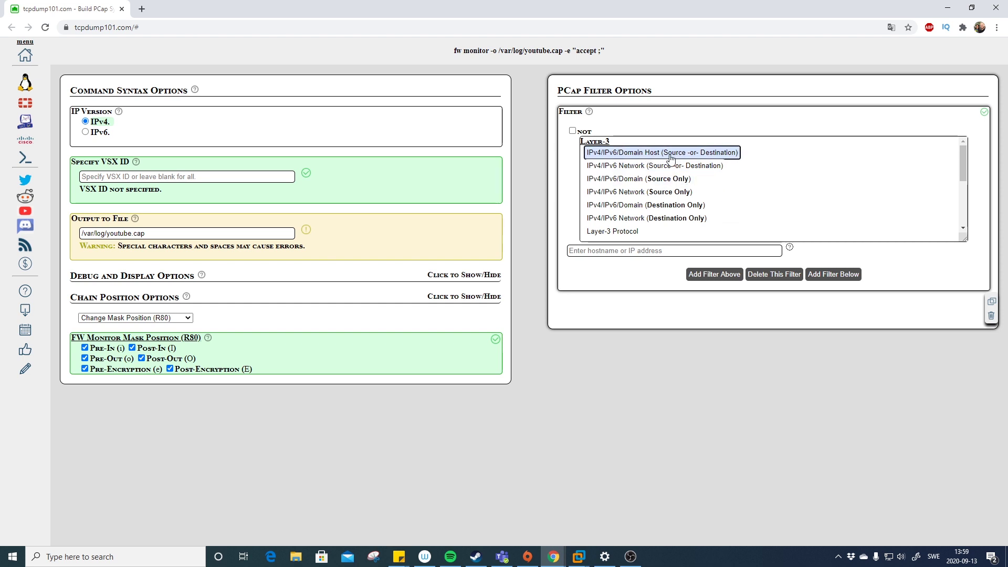
left_click(612, 251)
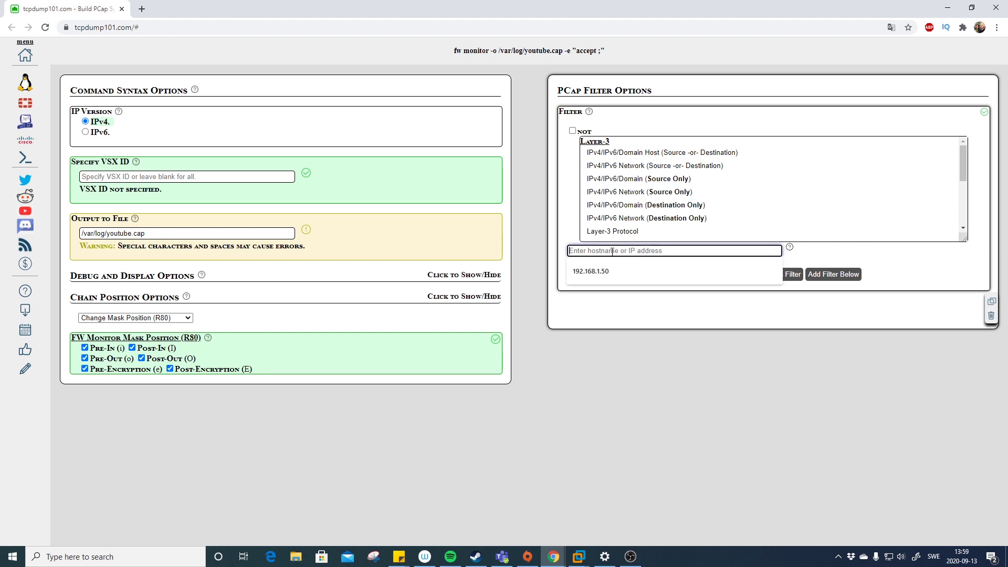
key("Down")
key("Return")
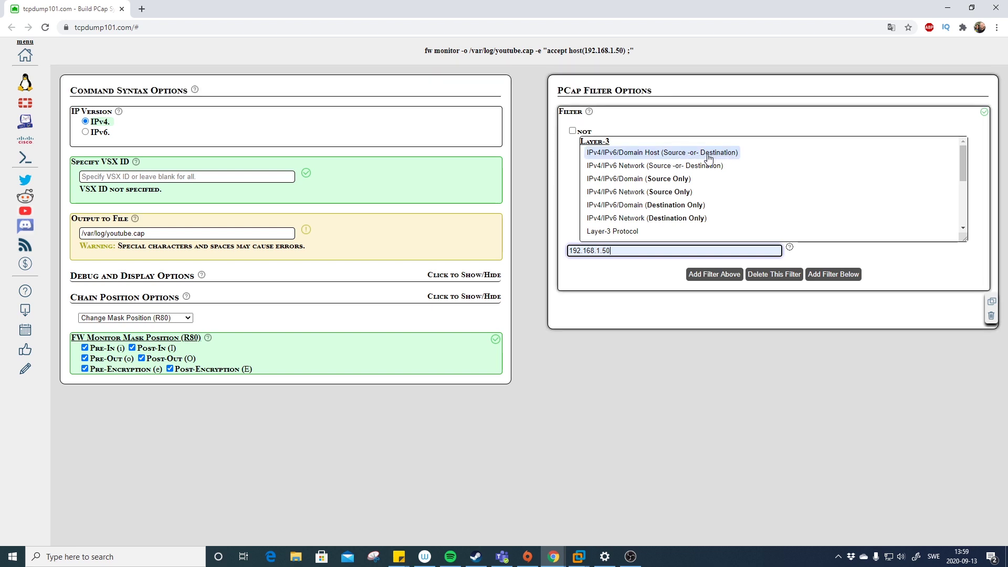
- Switch to the IPv4/IPv6/Domain (Source Only) filter with address 192.168.1.50
left_click(684, 179)
left_click(632, 251)
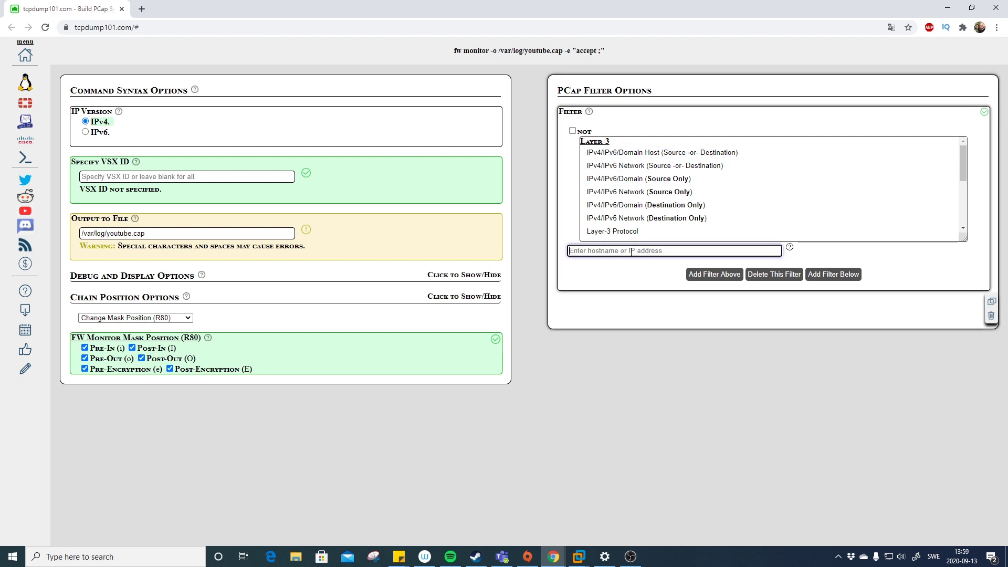
type("192.168.16")
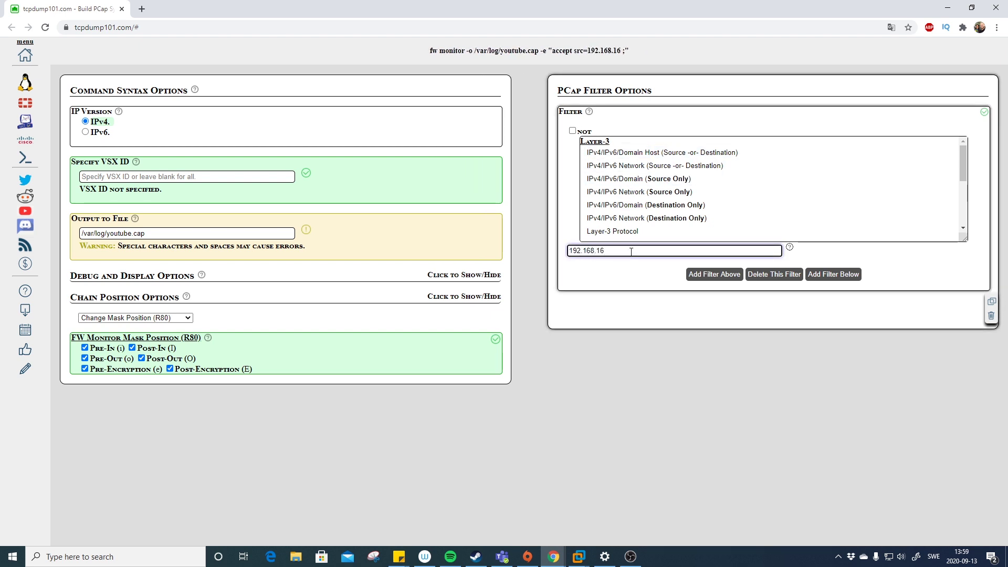
key("BackSpace")
type(".50")
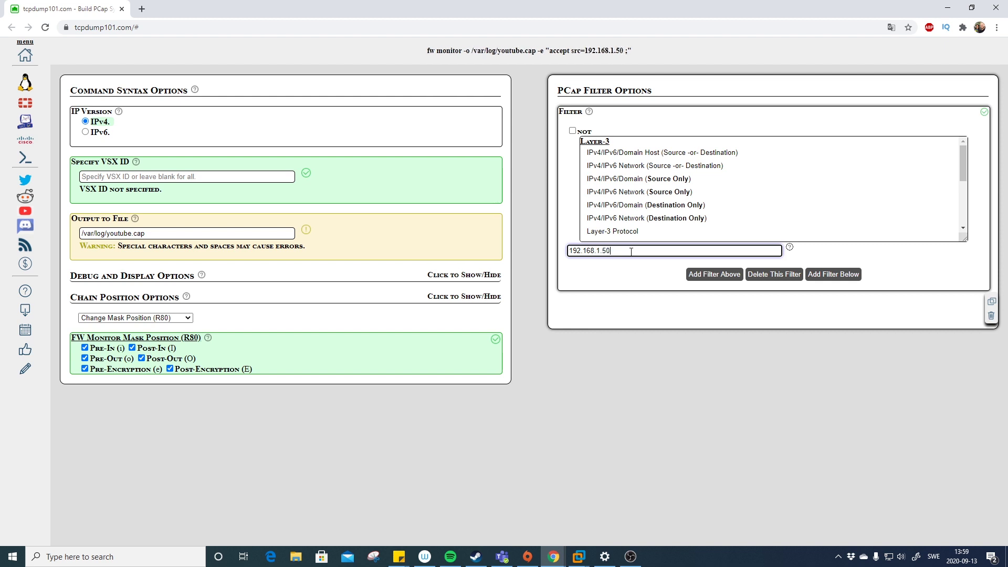
mouse_move(609, 48)
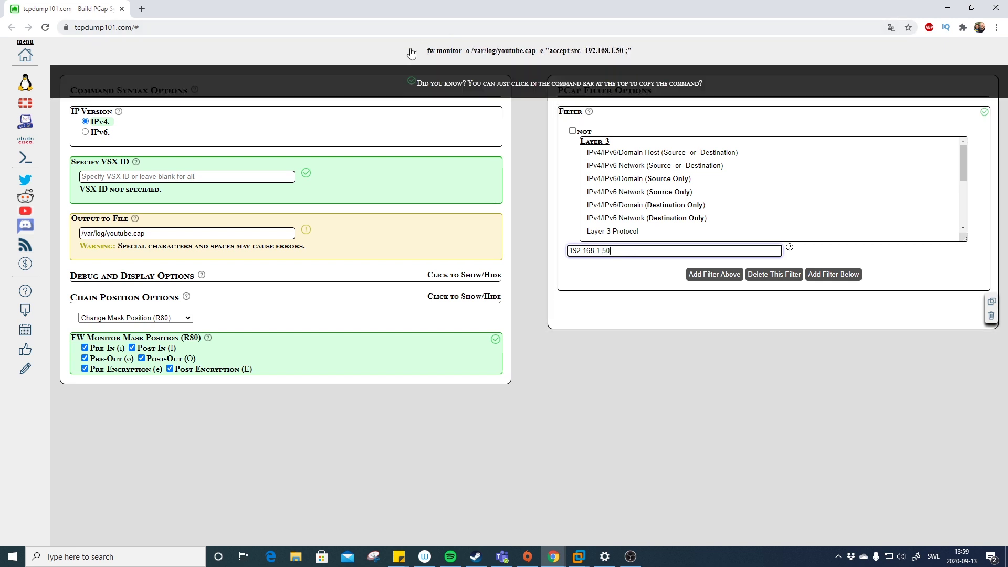
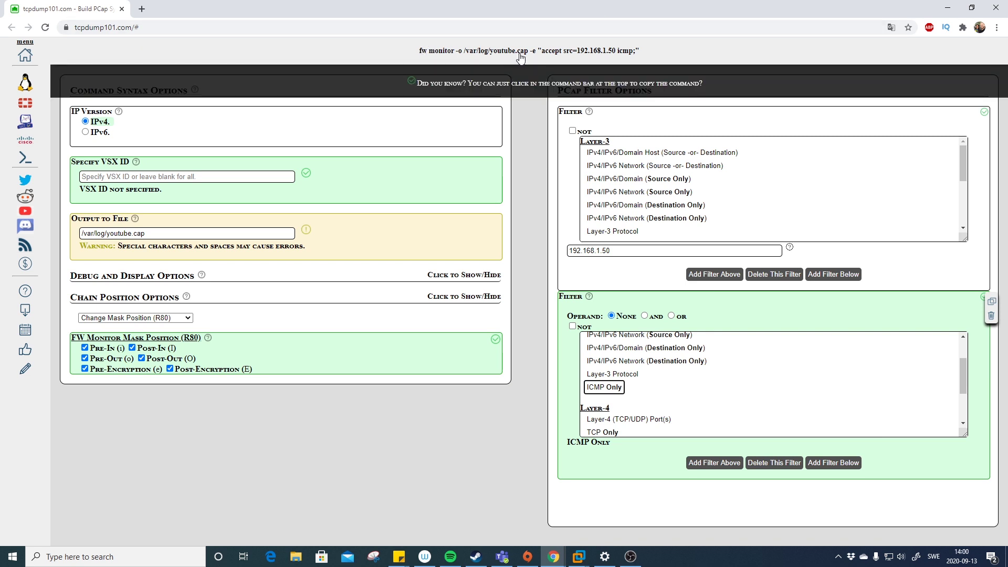
- Clear the Output to File field so output prints to screen, and copy the fw monitor command
triple_click(105, 233)
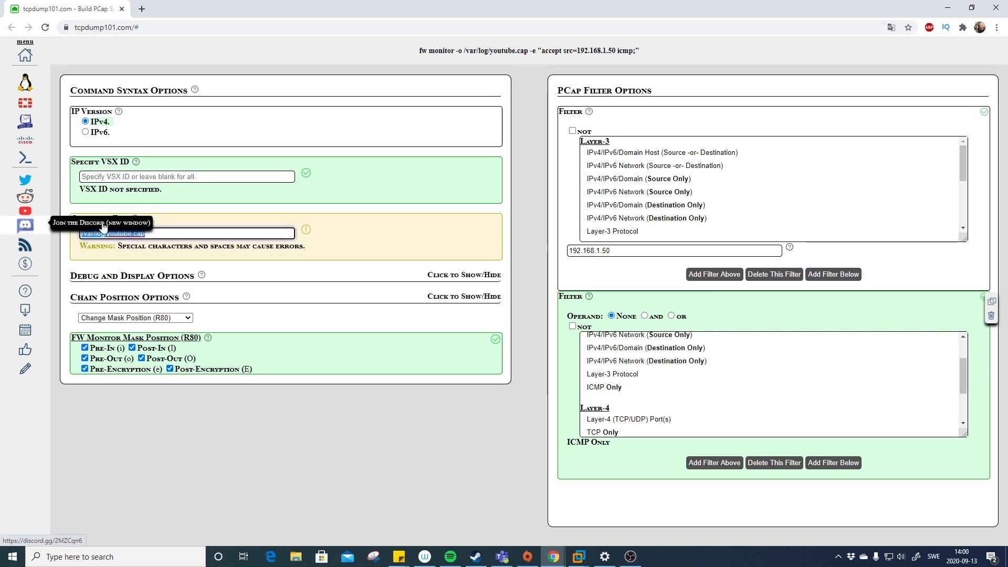
key("BackSpace")
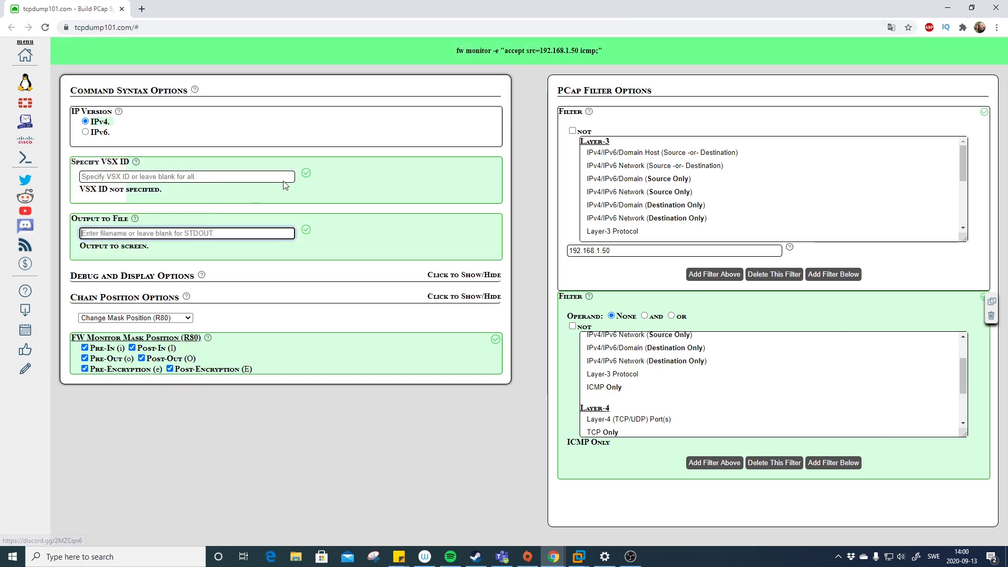
left_click(585, 54)
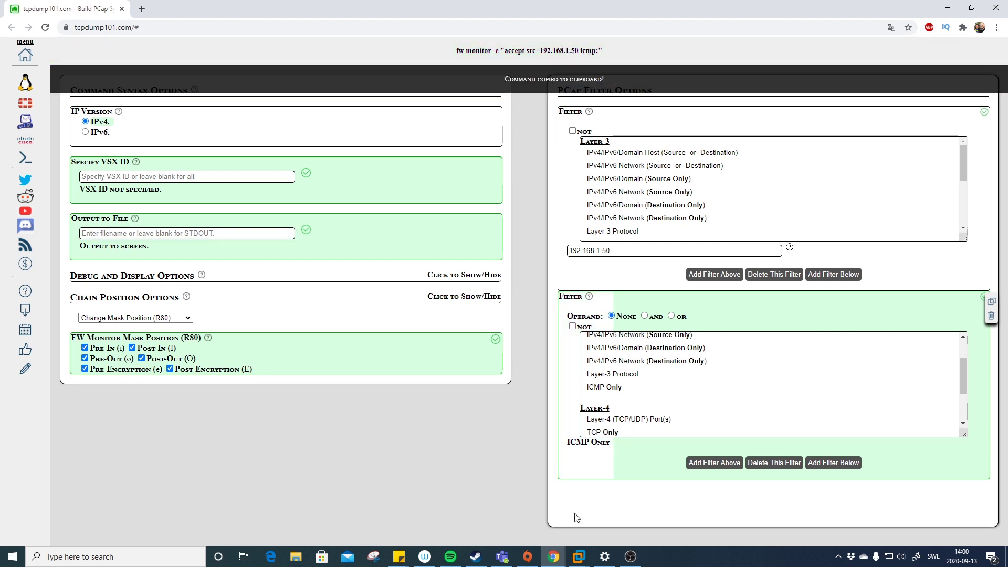
- Return to the gateway's SecureCRT console and bring up its paste menu
mouse_move(579, 556)
left_click(449, 499)
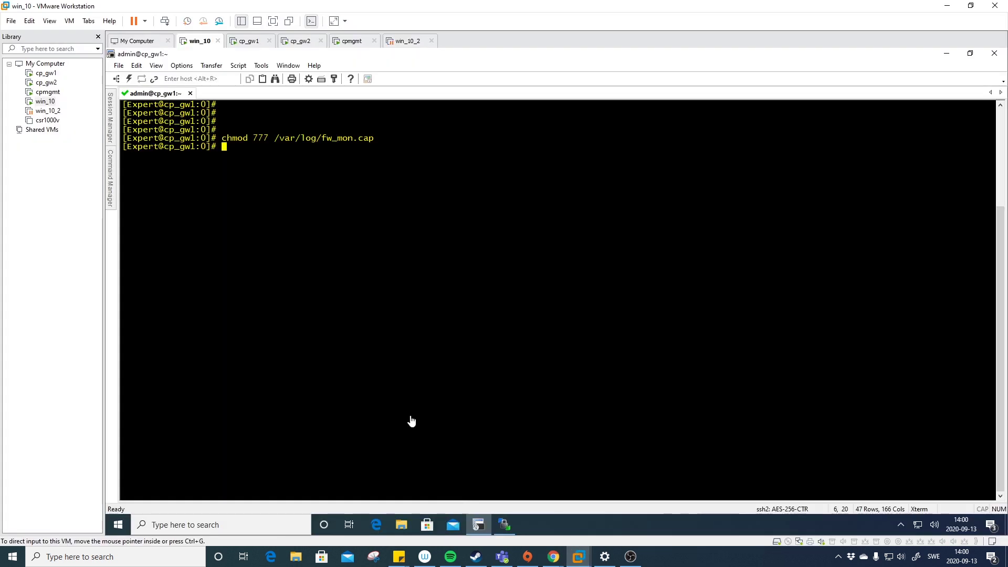
right_click(261, 156)
- Paste and run the fw monitor command, then retry it with the IP address in parentheses
left_click(301, 176)
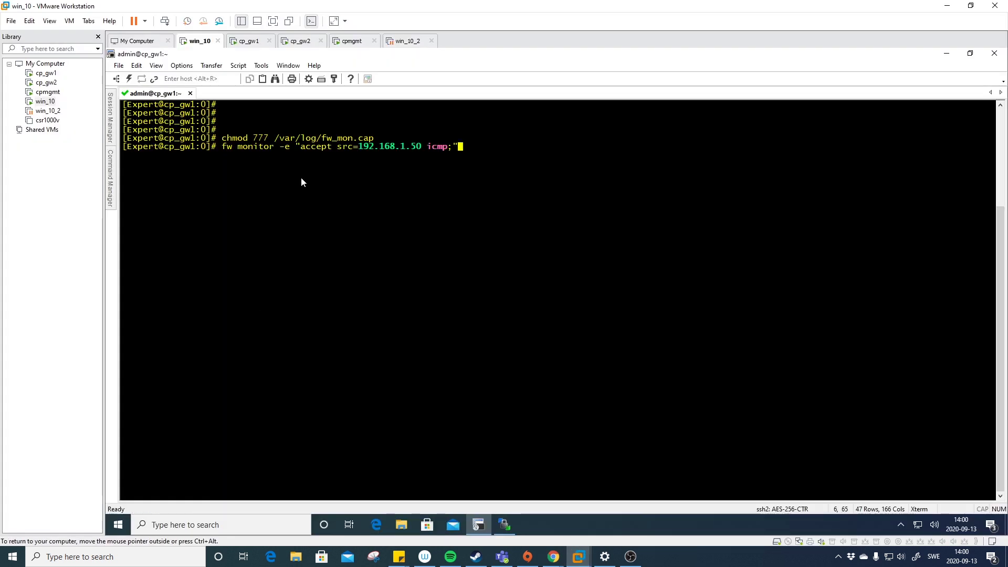
key("Return")
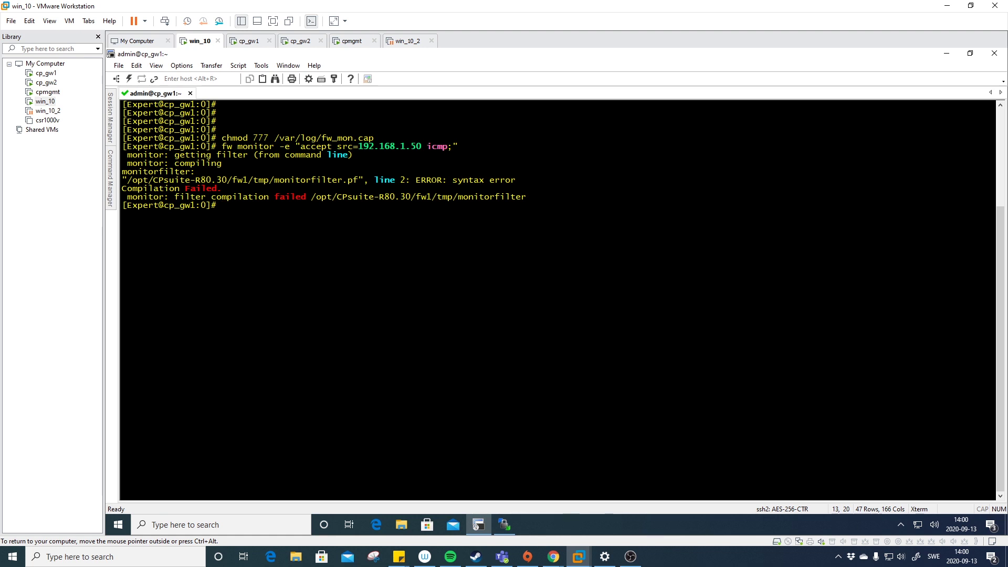
key("Up")
key("Left")
key("Left")
key("Left")
key("Left")
key("Left")
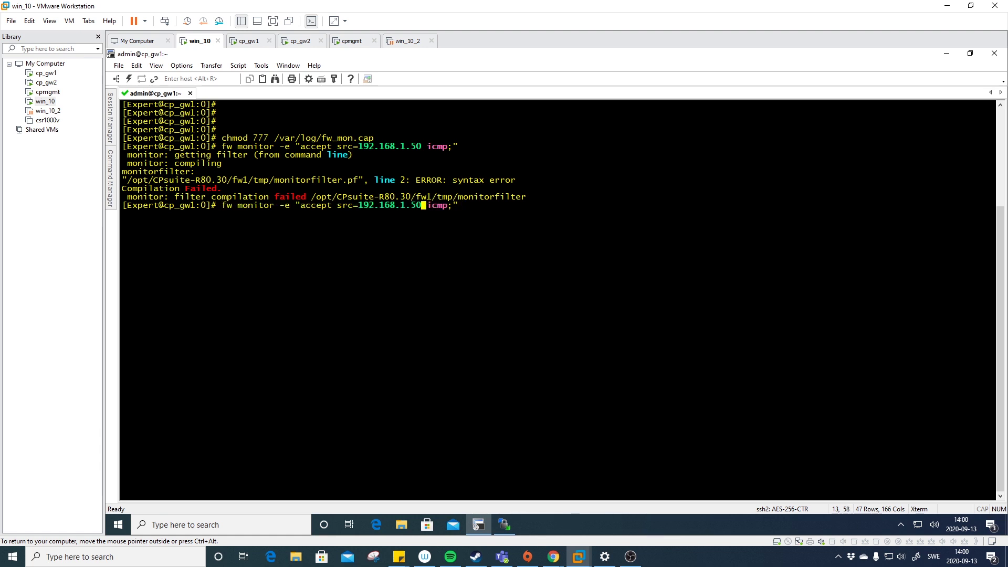
type(")")
key("Left")
key("Left")
key("Left")
key("Left")
key("Left")
key("Left")
key("Left")
key("Left")
key("Left")
key("Left")
key("Left")
key("Left")
type("(")
key("Return")
- Retry the filter with parentheses around src instead, then with the parentheses removed
key("Up")
key("Left")
key("Left")
key("Left")
key("Left")
key("Left")
key("Left")
key("Left")
key("Left")
key("Left")
key("Left")
key("Left")
key("Left")
key("Left")
key("Left")
key("Left")
key("Left")
key("Left")
key("Left")
key("Left")
key("Left")
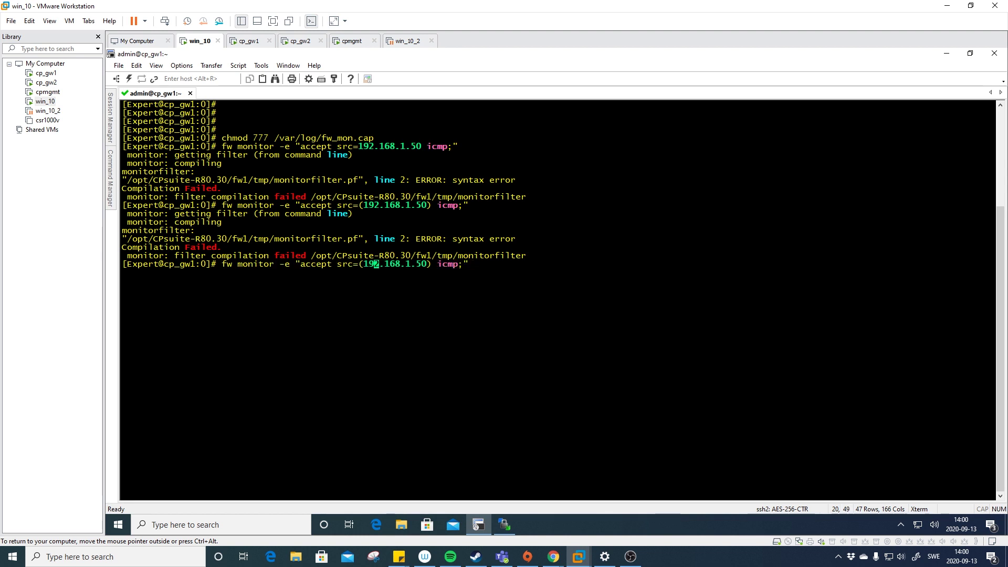
key("BackSpace")
key("Left")
key("Left")
key("Left")
key("Left")
type("(")
key("Return")
key("Up")
key("Left")
key("Left")
key("Left")
key("Left")
key("Left")
key("Left")
key("Left")
key("Left")
key("Left")
key("Left")
key("Left")
key("Left")
key("Left")
key("Left")
key("Left")
key("Left")
key("Left")
key("Left")
key("Left")
key("Left")
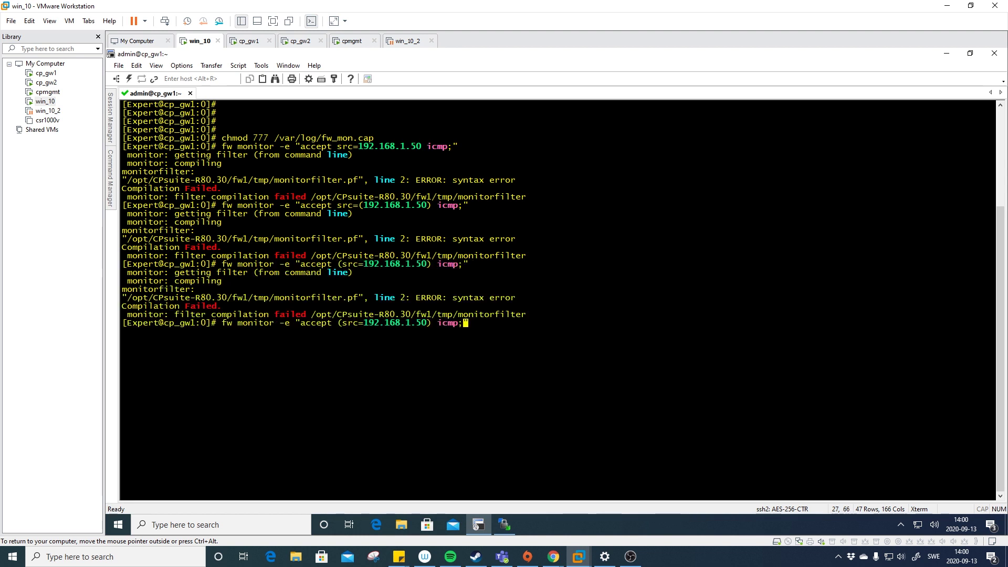
key("Right")
key("Right")
key("Right")
key("Right")
key("Right")
key("Right")
key("Right")
key("Right")
key("Right")
key("Right")
key("Right")
key("Right")
key("Right")
key("Right")
key("Delete")
- Drop icmp from the filter, run it for 192.168.1.50 only, and stop the capture
key("Left")
key("Left")
key("Left")
key("Left")
key("Left")
key("Left")
key("Left")
key("Left")
key("Left")
key("Left")
key("Left")
key("Left")
key("Left")
key("Left")
key("Left")
key("Left")
key("Left")
key("Delete")
key("Return")
key("Up")
key("Left")
key("BackSpace")
key("BackSpace")
key("BackSpace")
key("BackSpace")
key("BackSpace")
key("BackSpace")
key("Return")
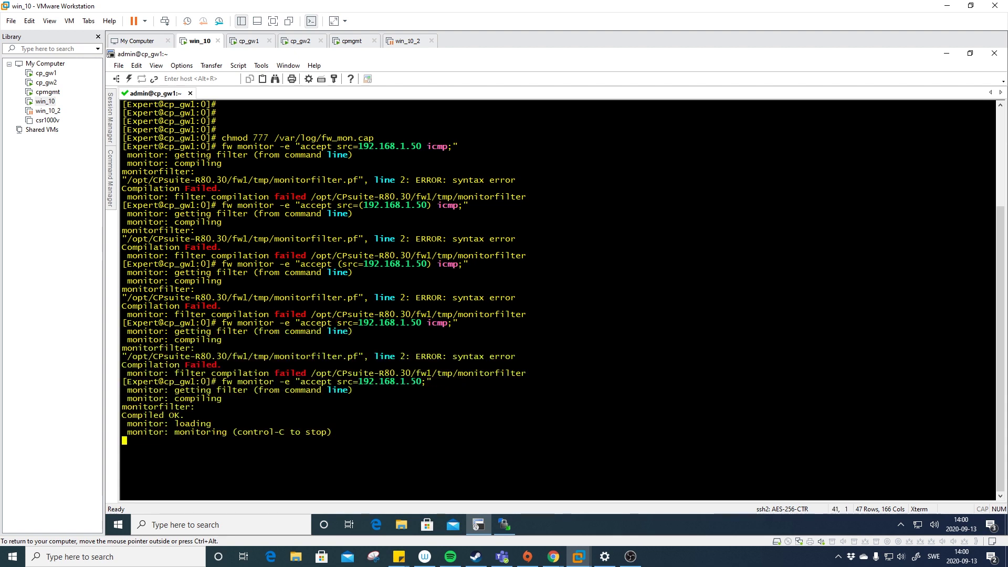
key("ctrl+c")
- Copy the updated tcpdump101.com command joining 192.168.1.50 and icmp with and
mouse_move(550, 565)
left_click(692, 512)
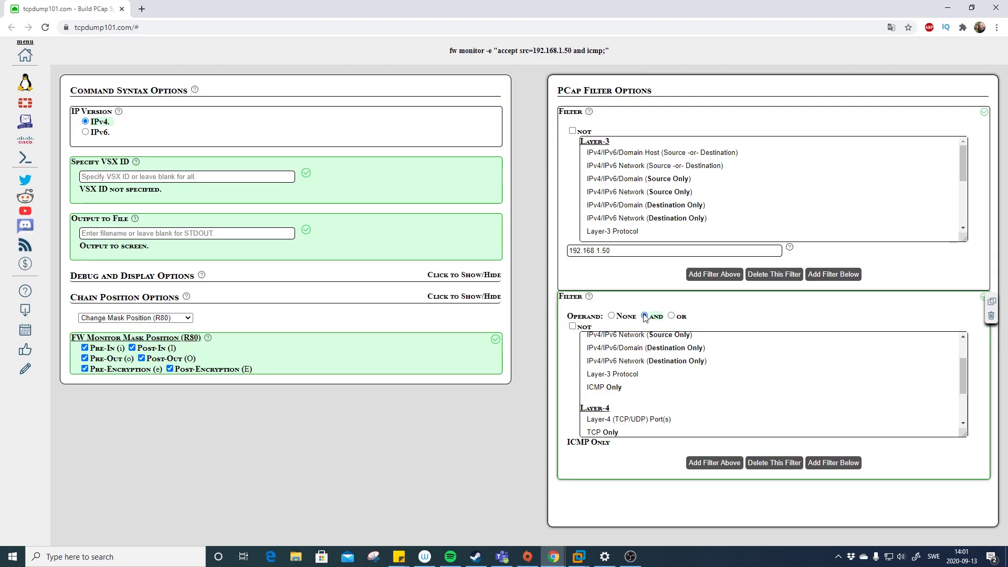
left_click(582, 59)
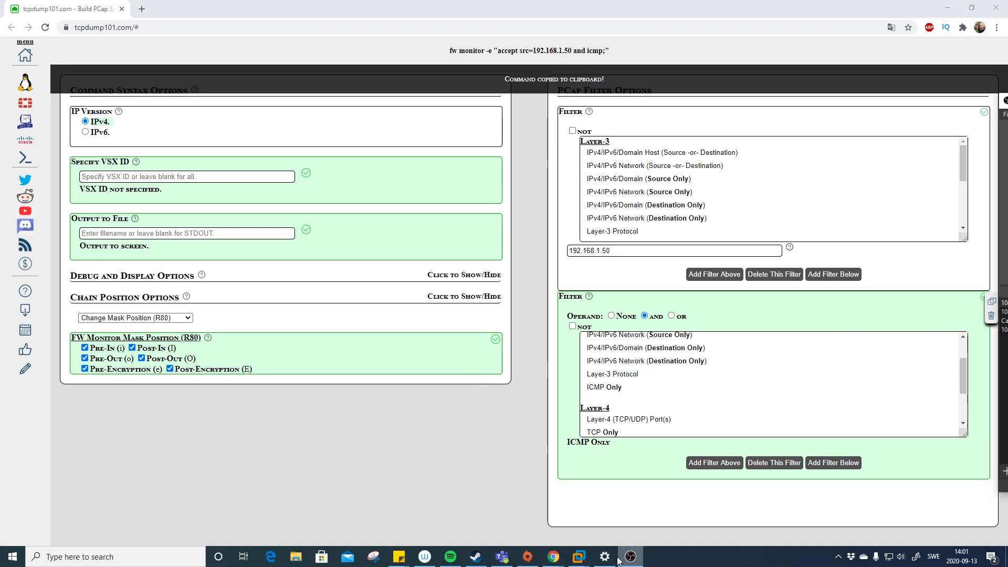
- Paste and run fw monitor -e "accept src=192.168.1.50 and icmp;" on the gateway
mouse_move(578, 558)
left_click(450, 489)
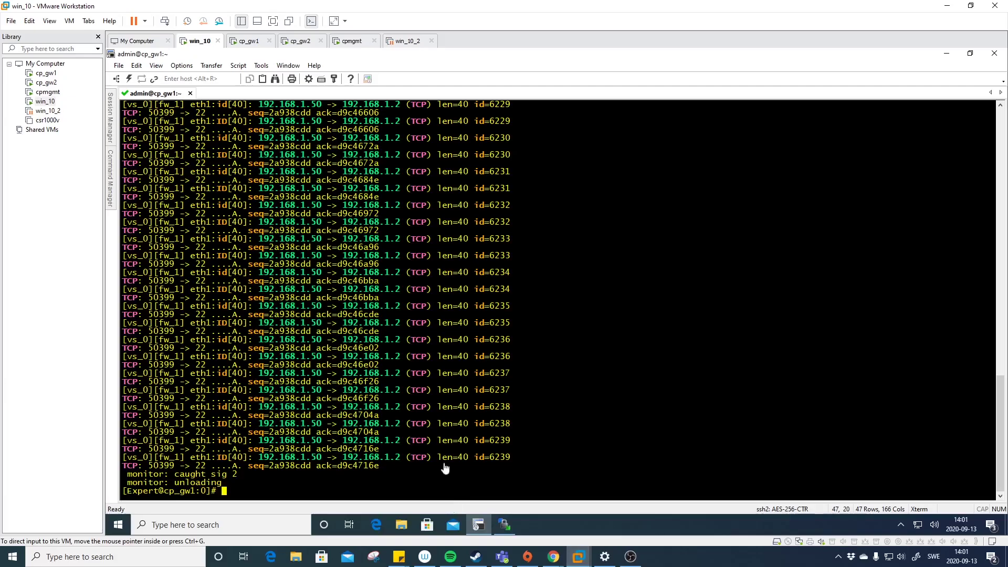
right_click(336, 474)
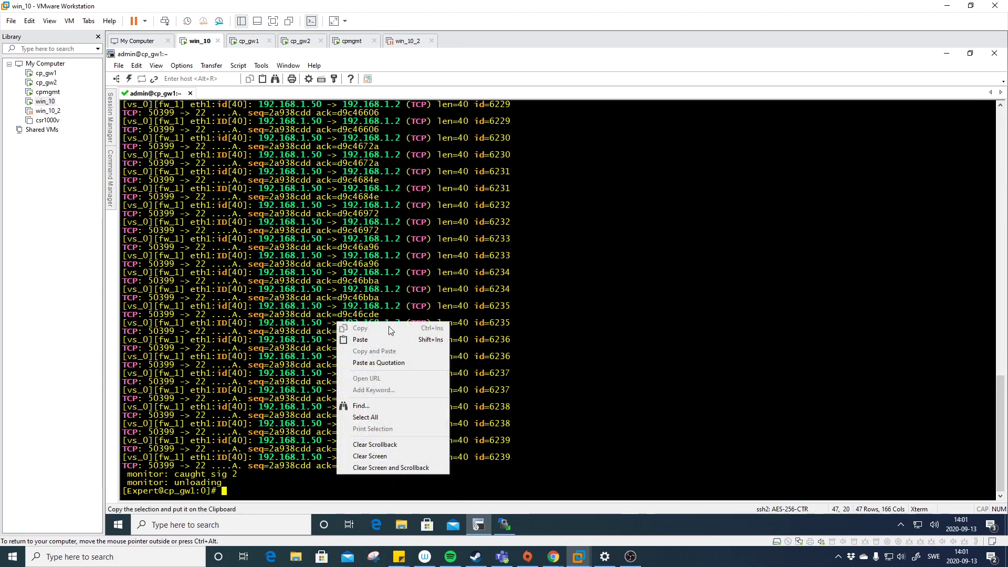
left_click(367, 340)
key("Return")
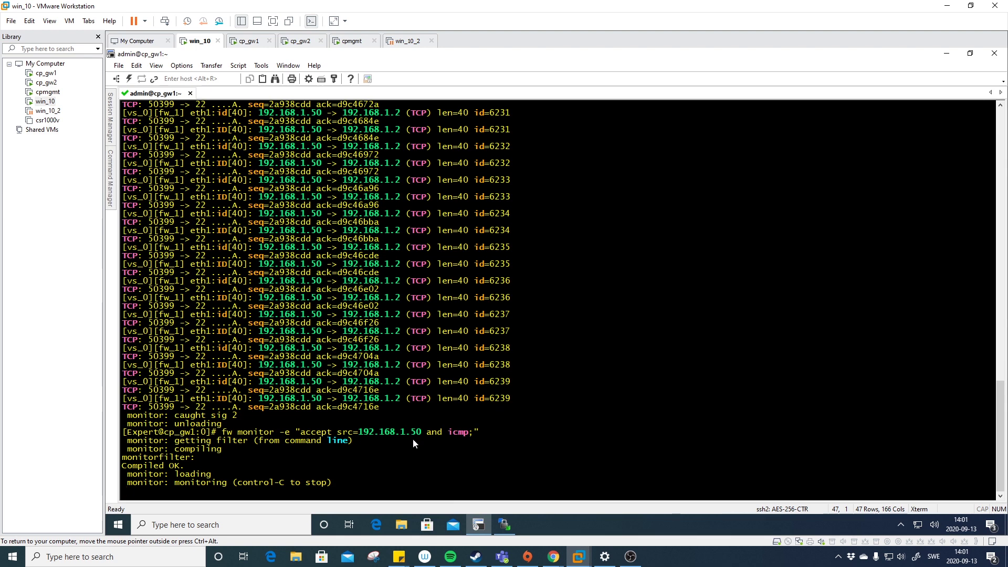
left_click(118, 524)
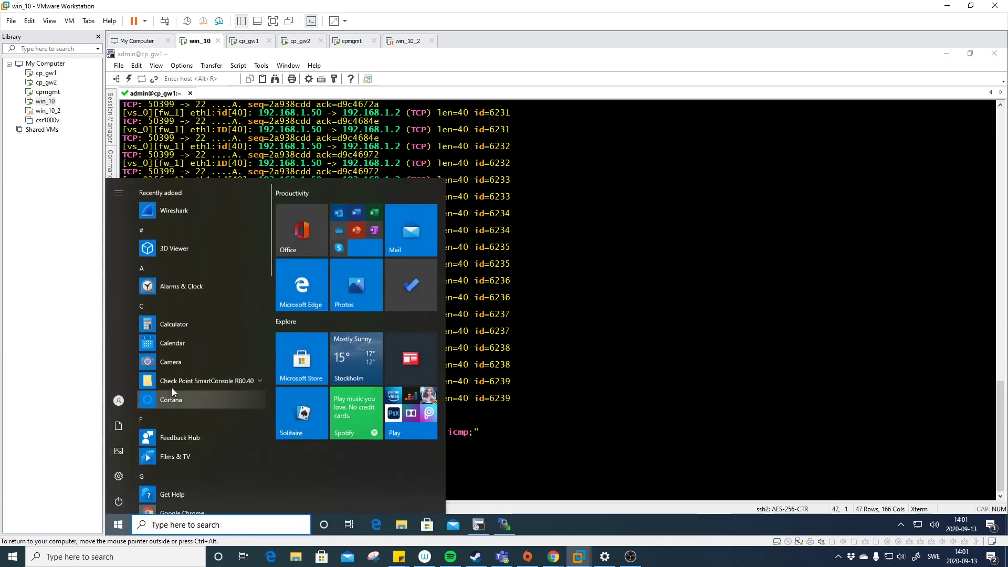
- Open Command Prompt and ping 8.8.8.8
type("cmd")
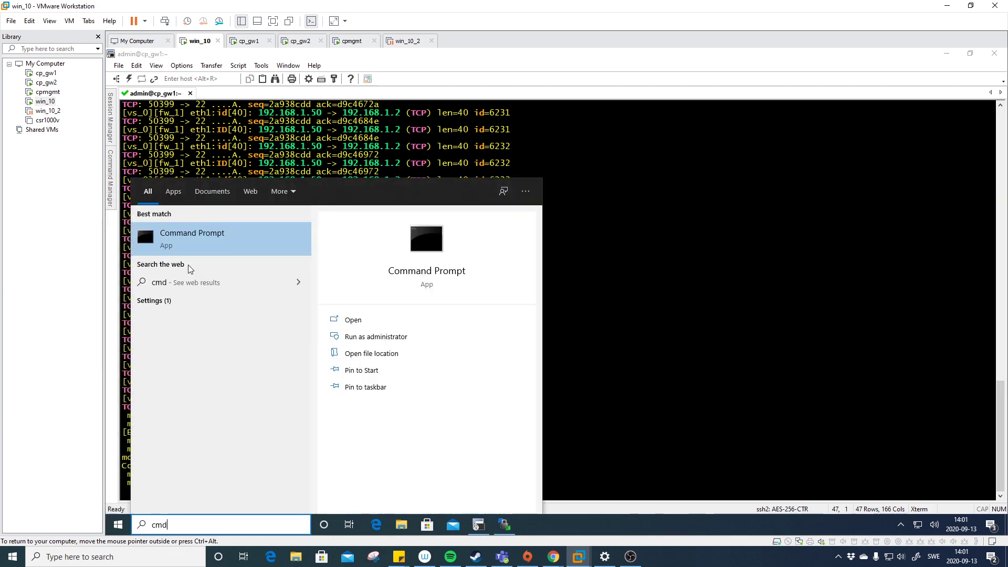
left_click(192, 252)
left_click(384, 203)
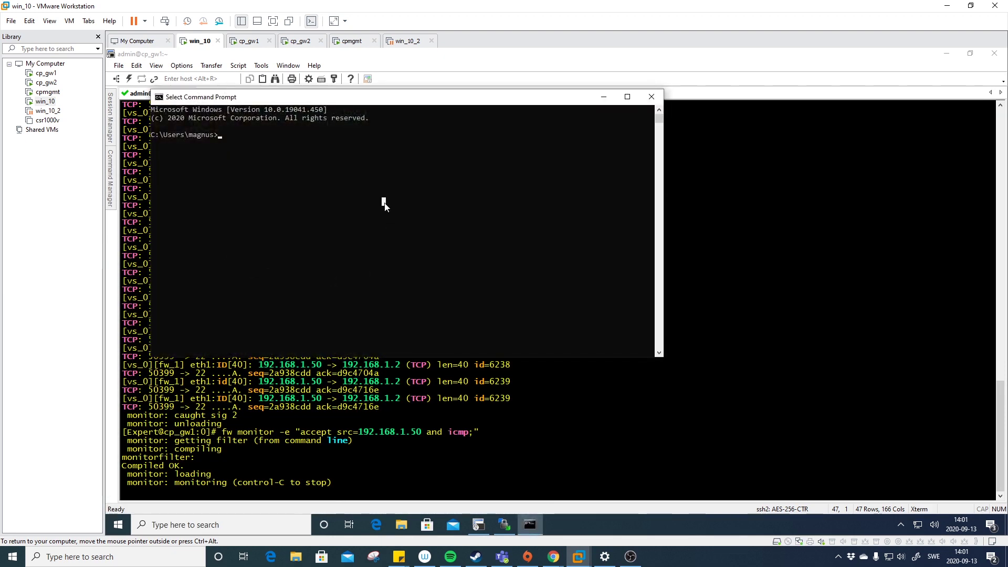
type("ping 8.8.8.8")
key("Return")
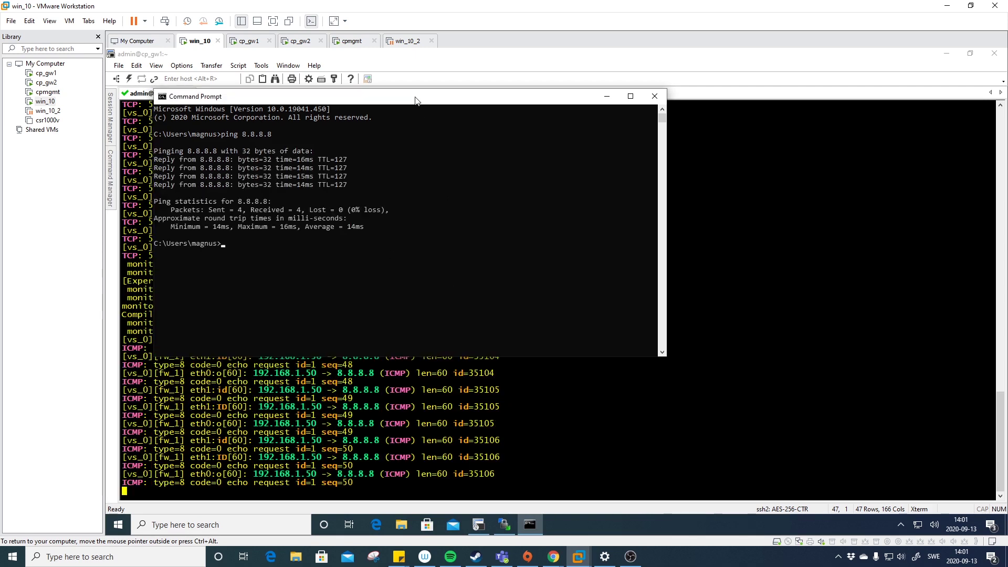
- Move the ping window aside to view the logged ICMP packets, then stop the fw monitor capture
left_click_drag(362, 97, 752, 101)
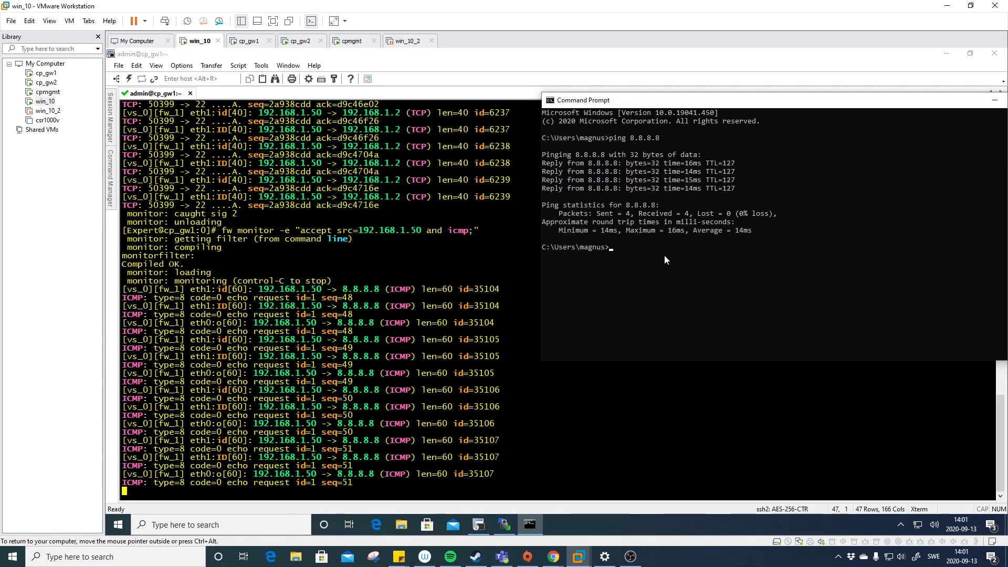
left_click(521, 438)
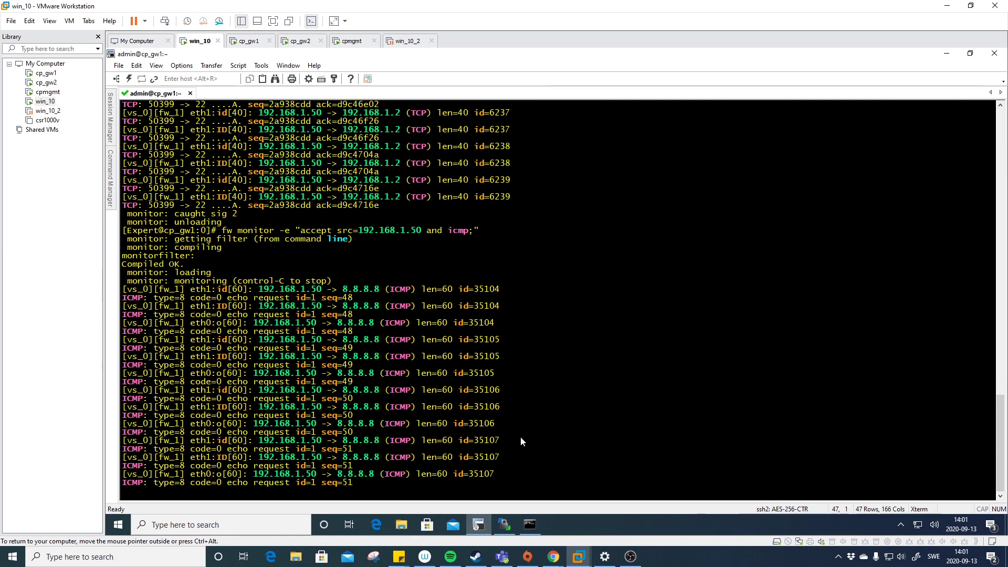
key("ctrl+c")
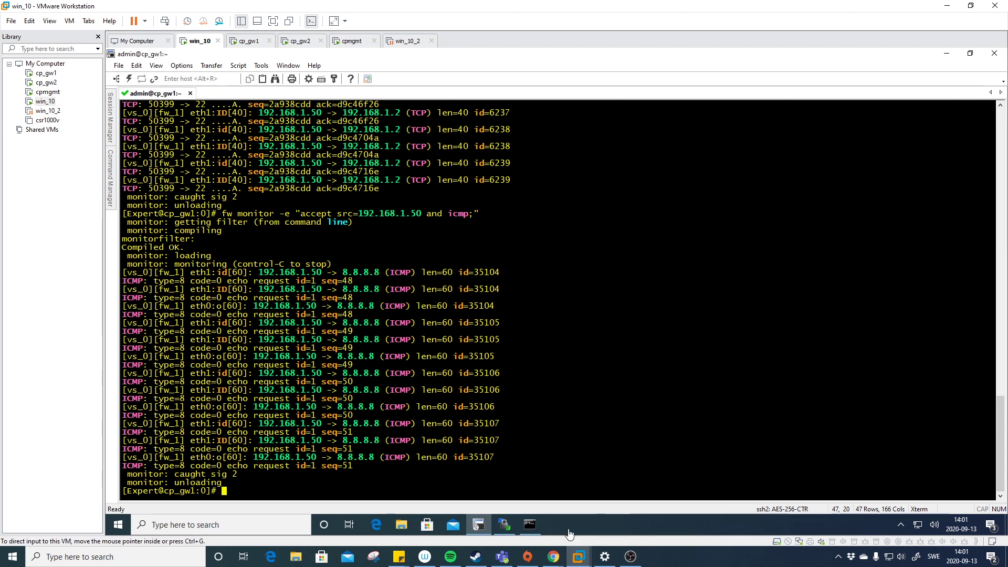
- Clear the gateway terminal screen with the clear command
left_click(626, 279)
type("c")
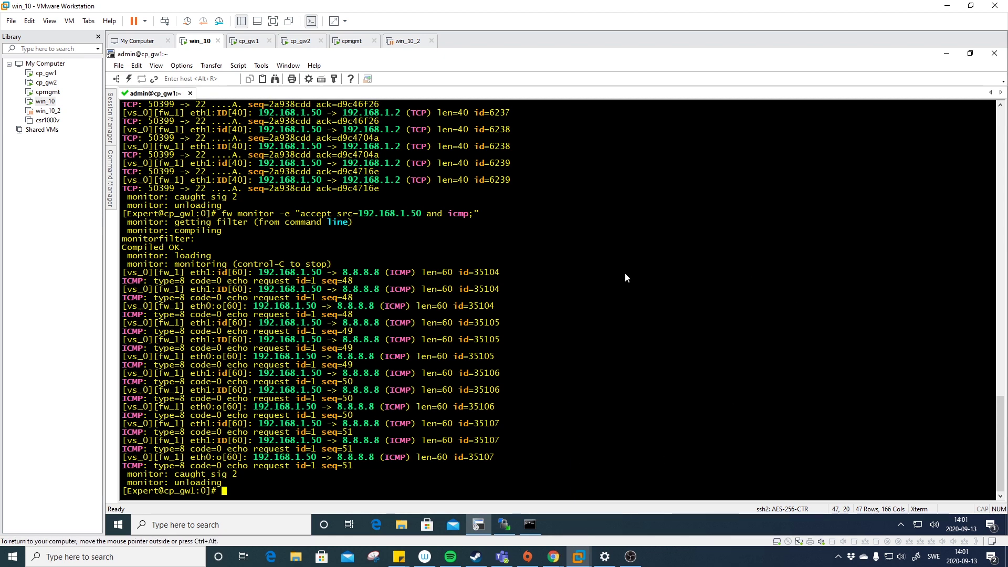
type("lear")
key("Return")
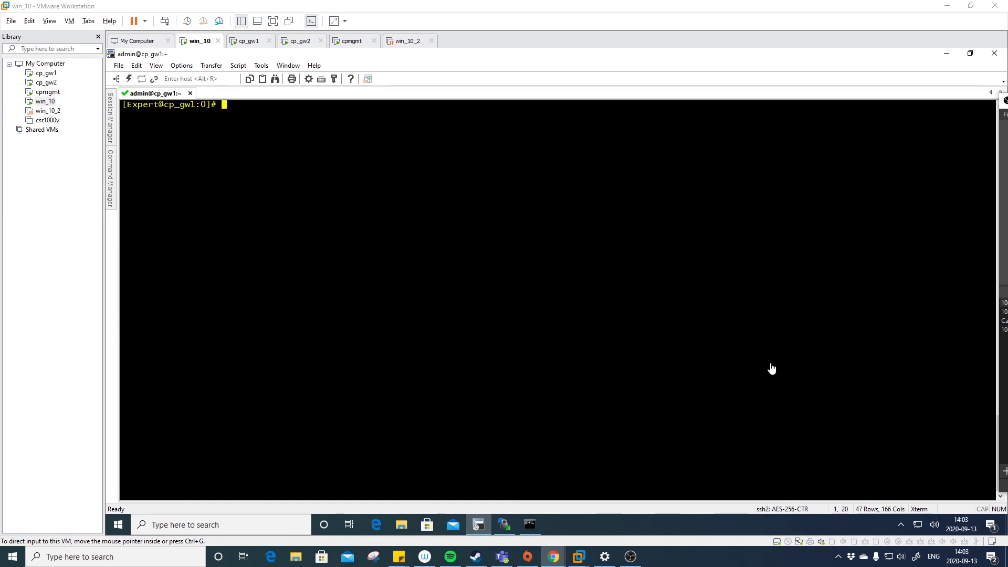
- Select the whole FW Monitor SuperTool one-liner on CheckMates and return to the win_10 VM
mouse_move(553, 556)
left_click(776, 503)
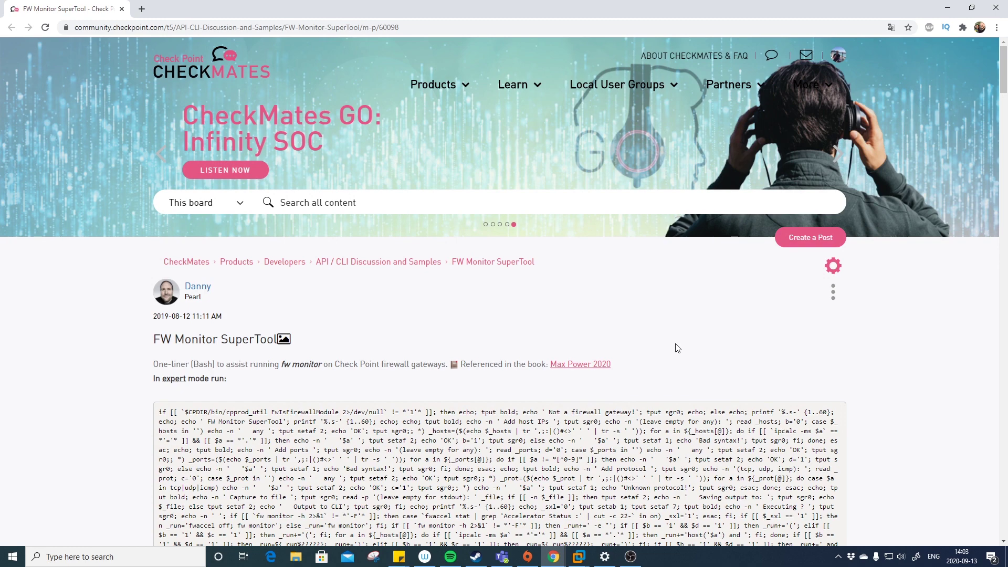
scroll(650, 339, "down", 4)
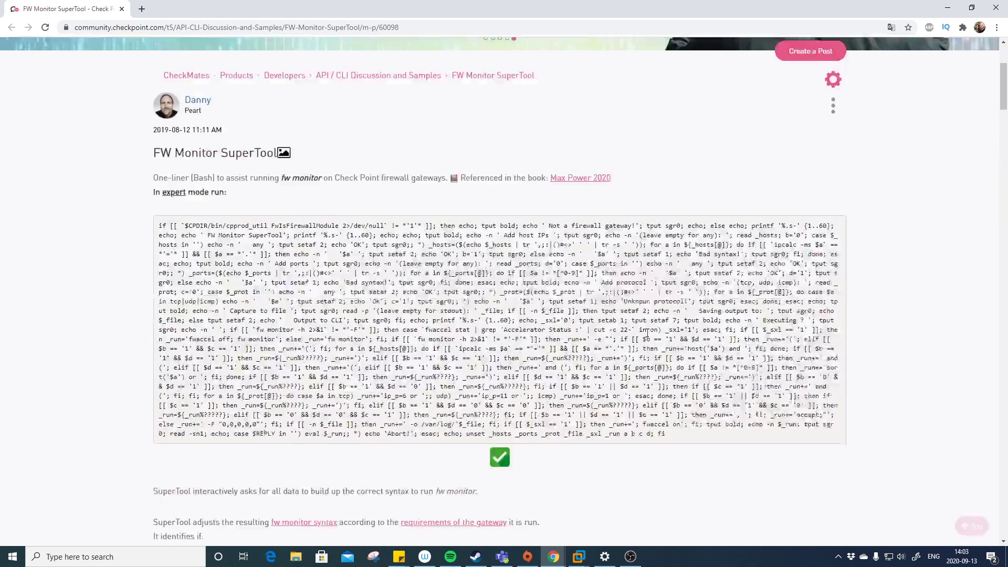
left_click_drag(678, 416, 160, 205)
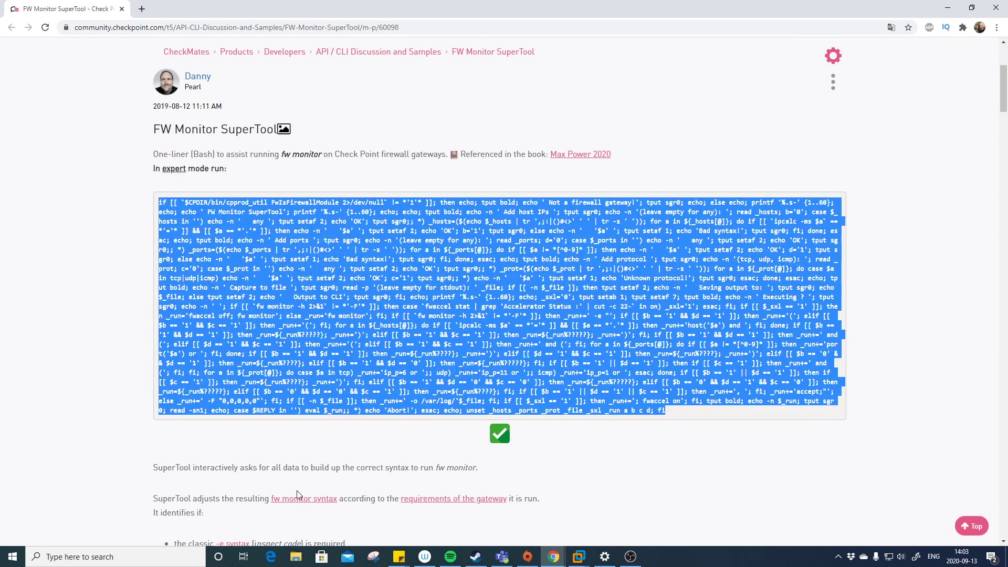
left_click(578, 557)
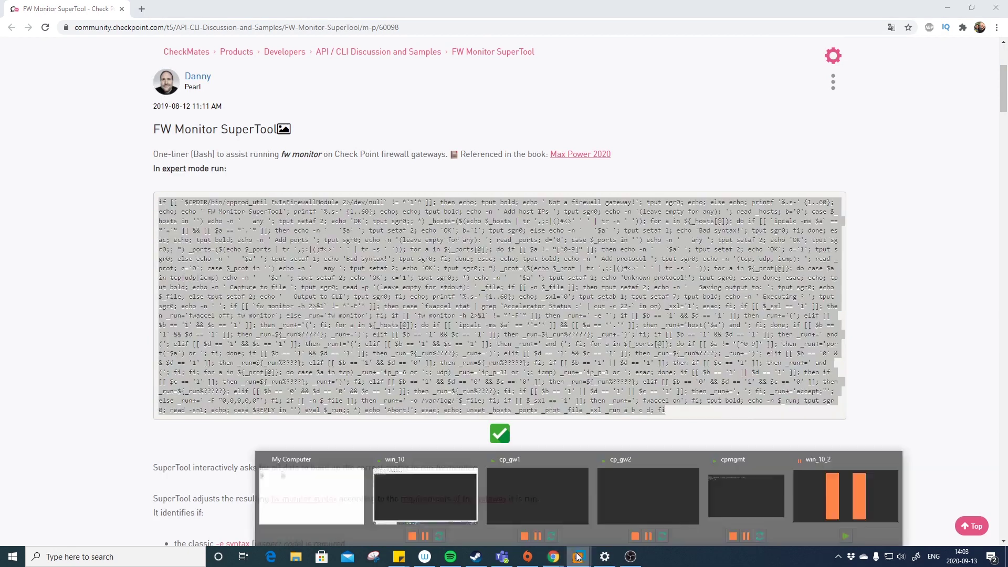
left_click(420, 494)
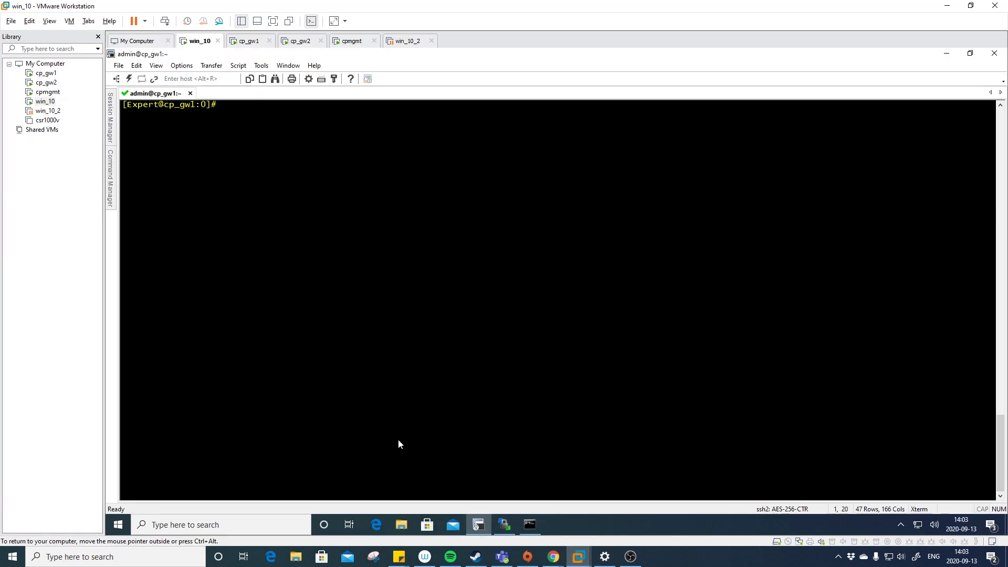
- Paste the SuperTool one-liner at the gateway prompt and run it
right_click(234, 110)
left_click(262, 125)
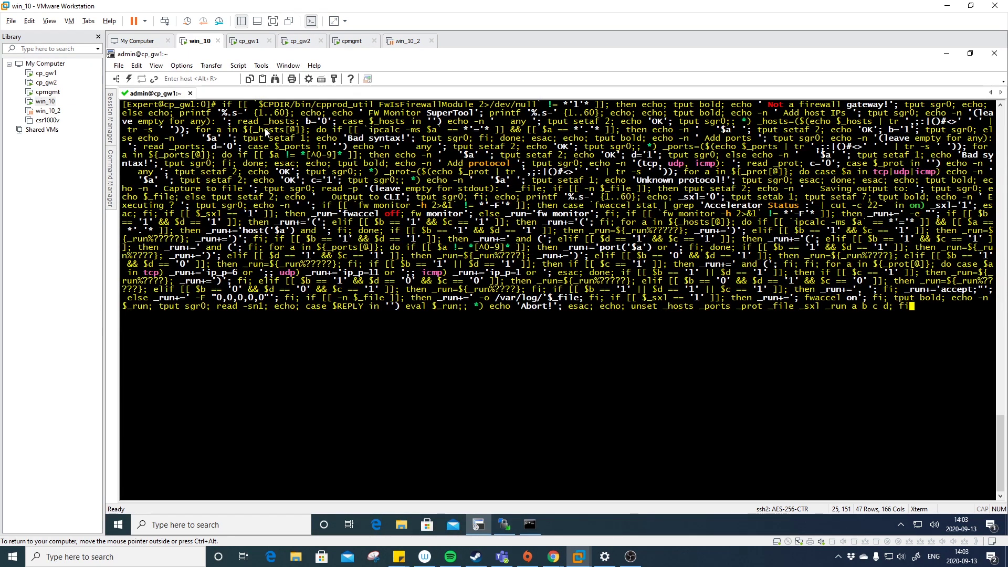
key("Return")
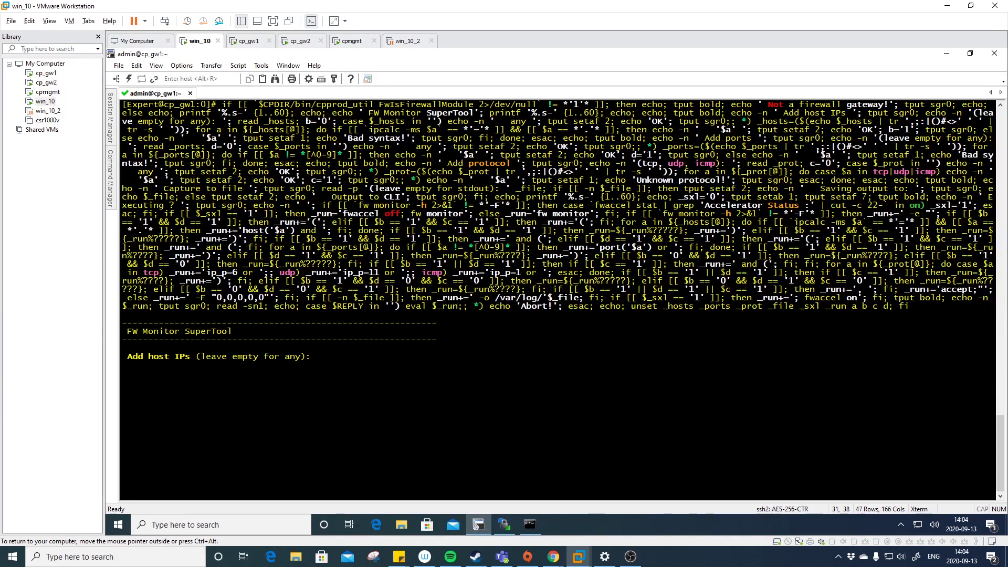
- Answer host 192.168.1.50, ports 443, 80, protocols tcp, udp, no output file, and start capturing
type("192.168.1.50")
key("Return")
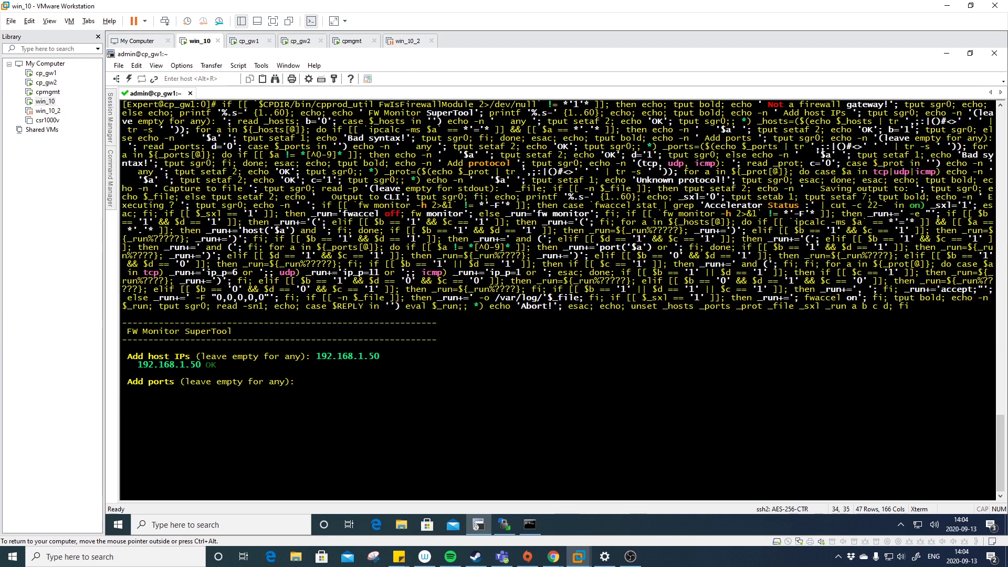
type("443, 80")
key("Return")
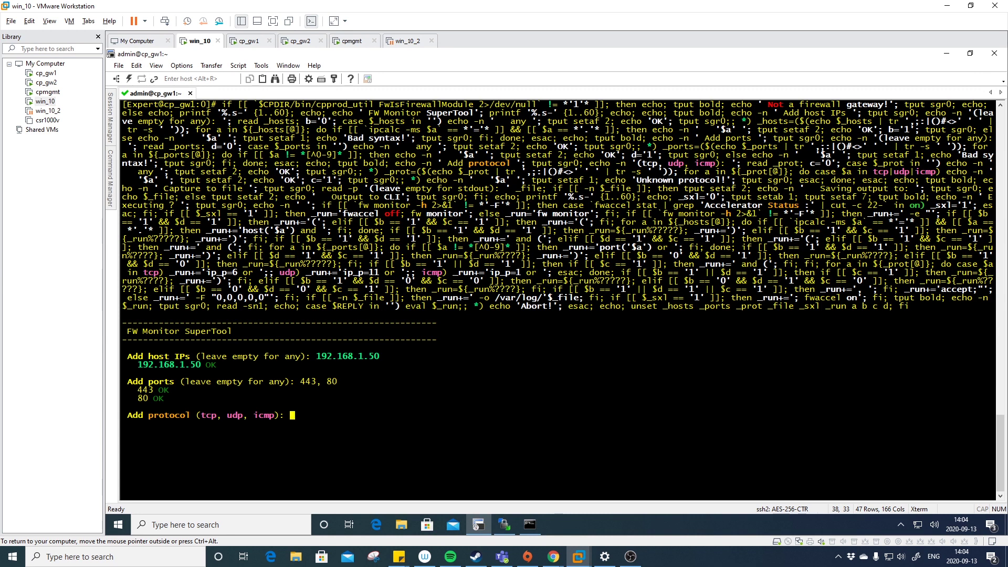
type("tcp, udp")
key("Return")
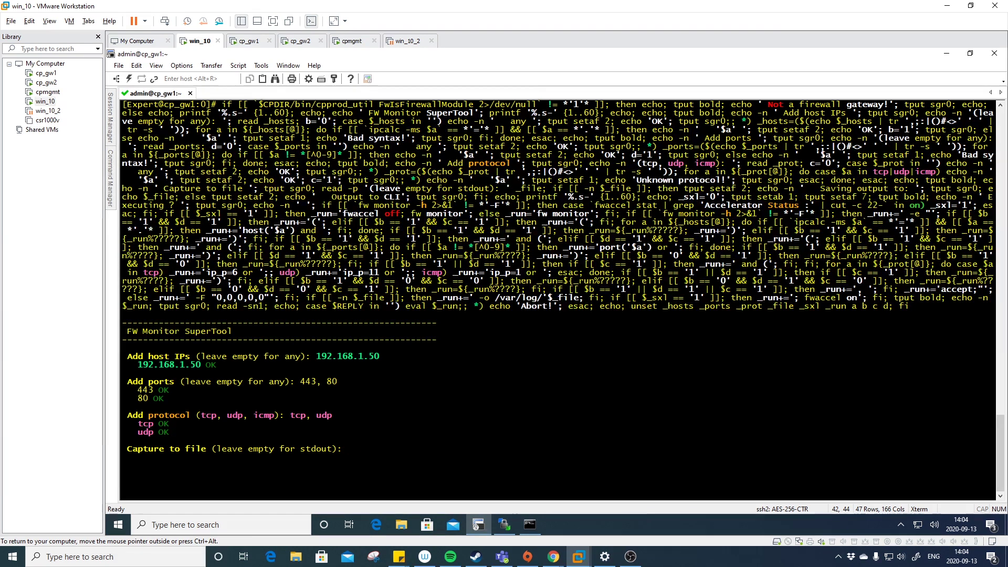
key("Return")
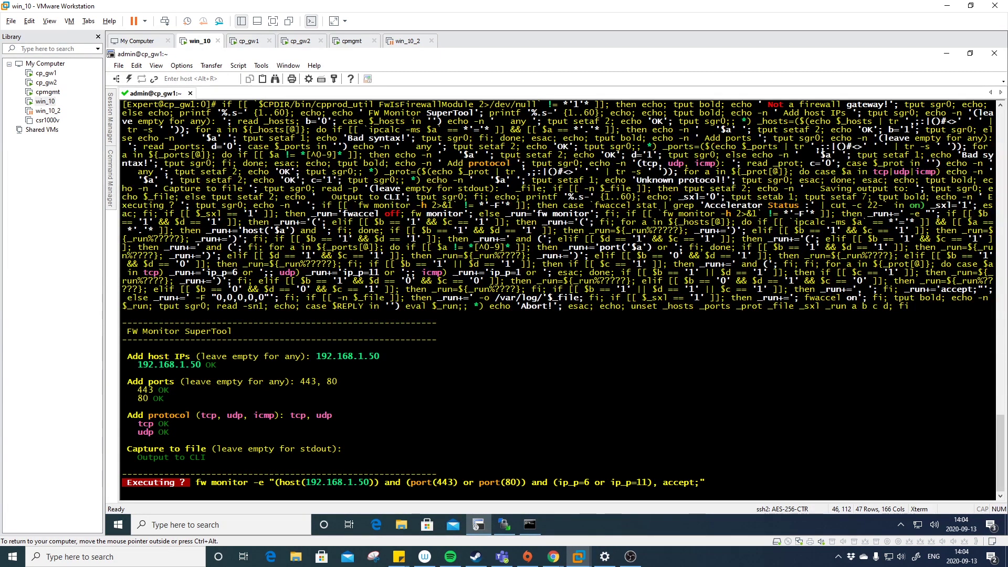
key("Return")
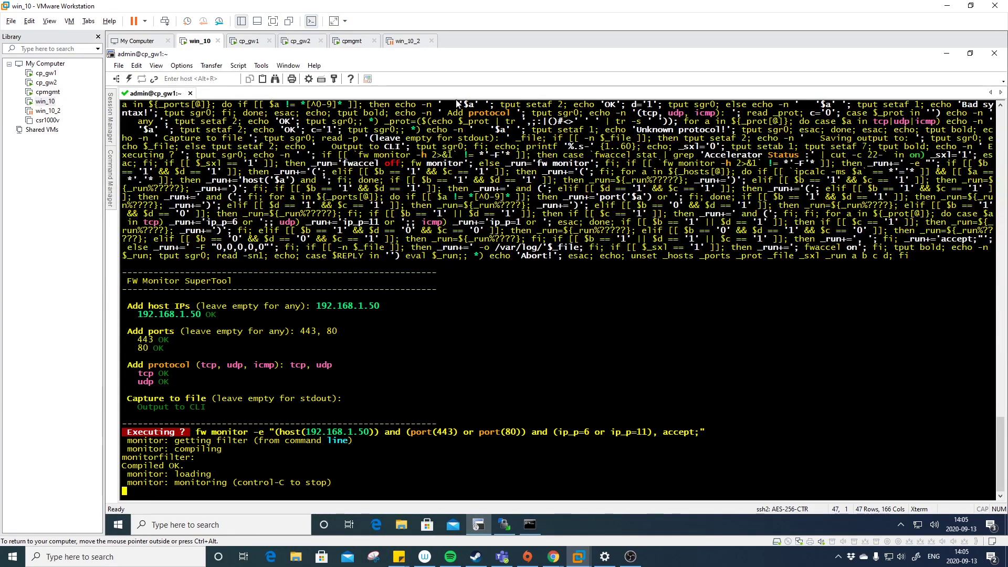
- Snap Chrome beside the terminal and open YouTube to generate port 443 traffic
double_click(534, 55)
left_click(175, 284)
double_click(126, 272)
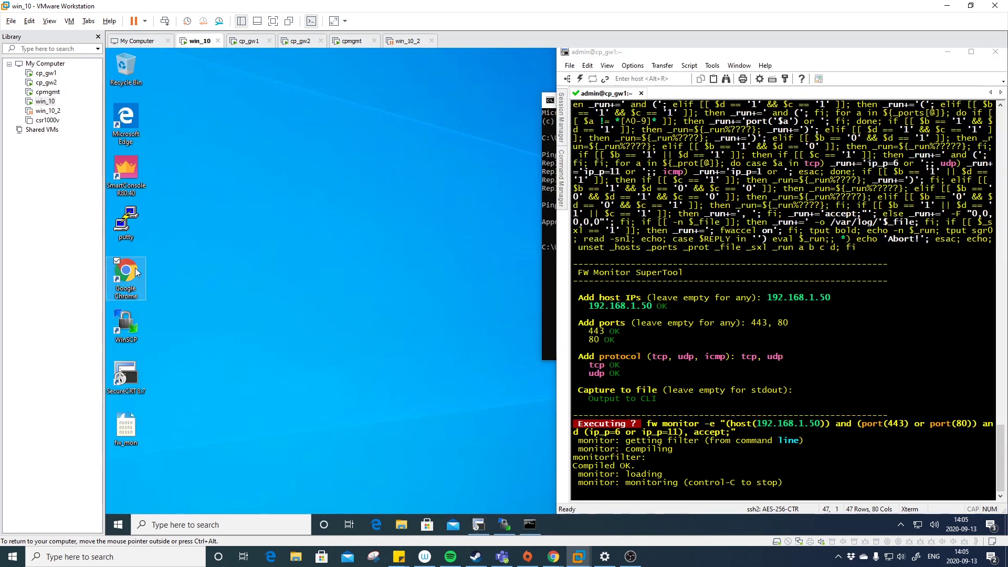
key("super+Left")
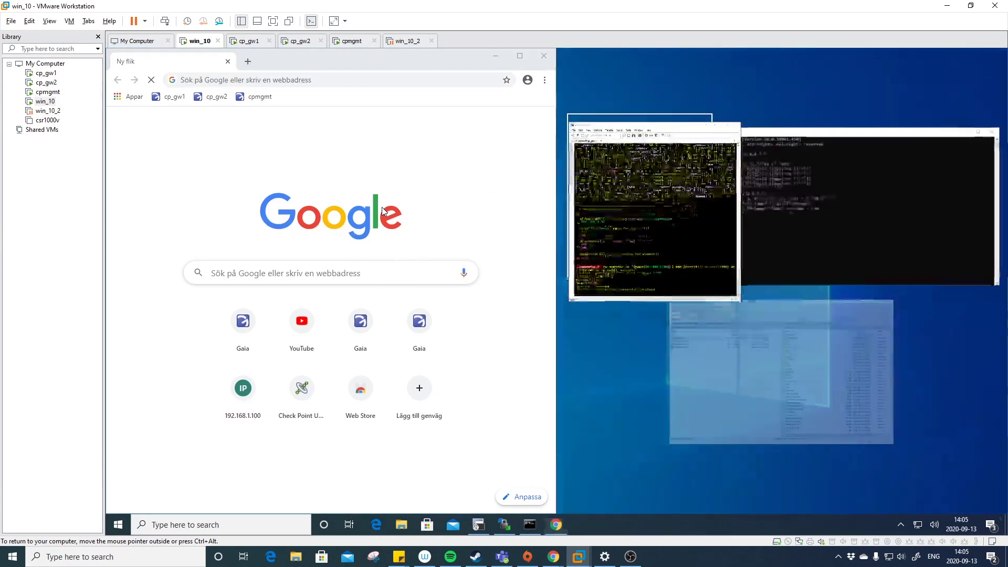
left_click(686, 205)
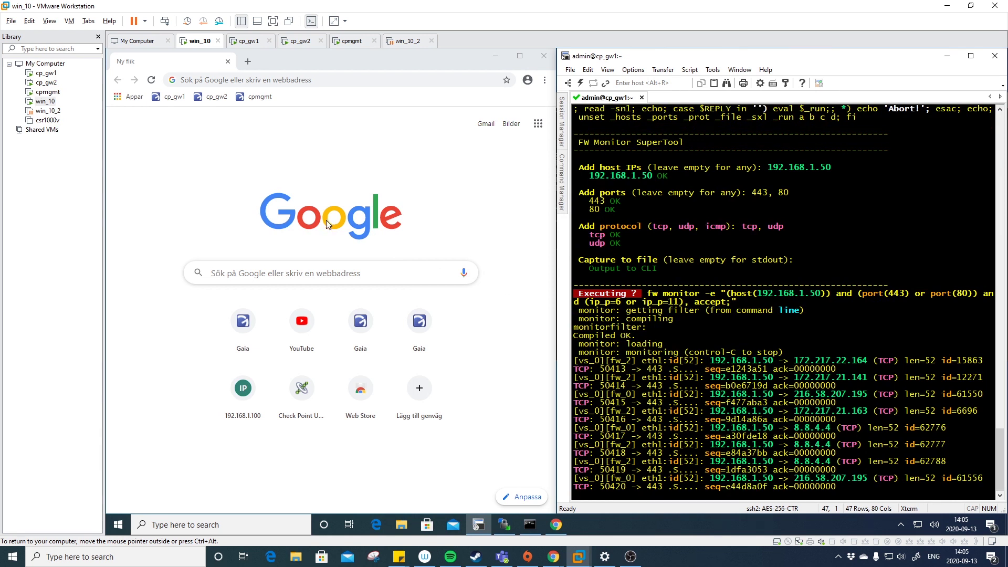
left_click(302, 321)
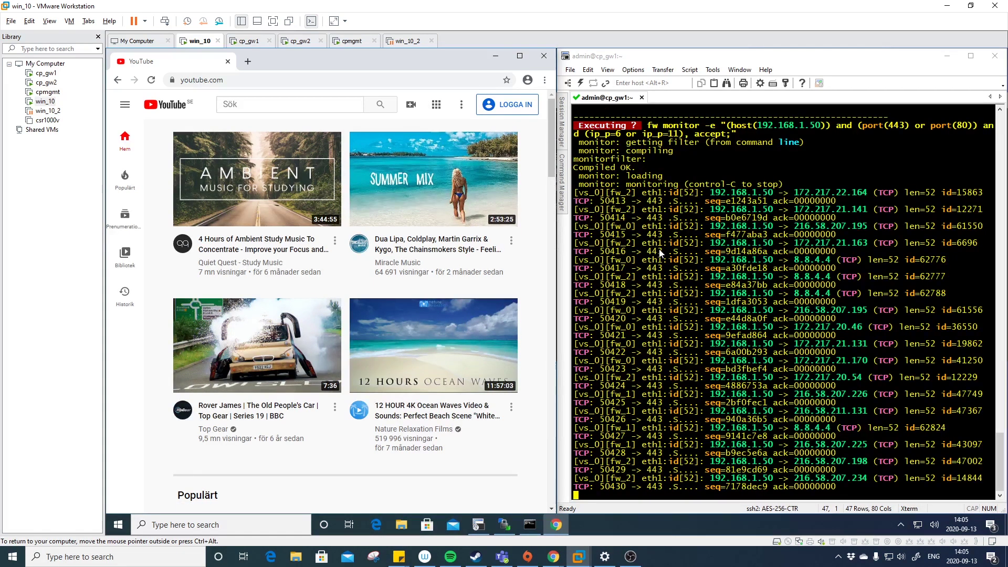
- Stop the fw monitor capture and maximize the SecureCRT terminal
left_click(660, 254)
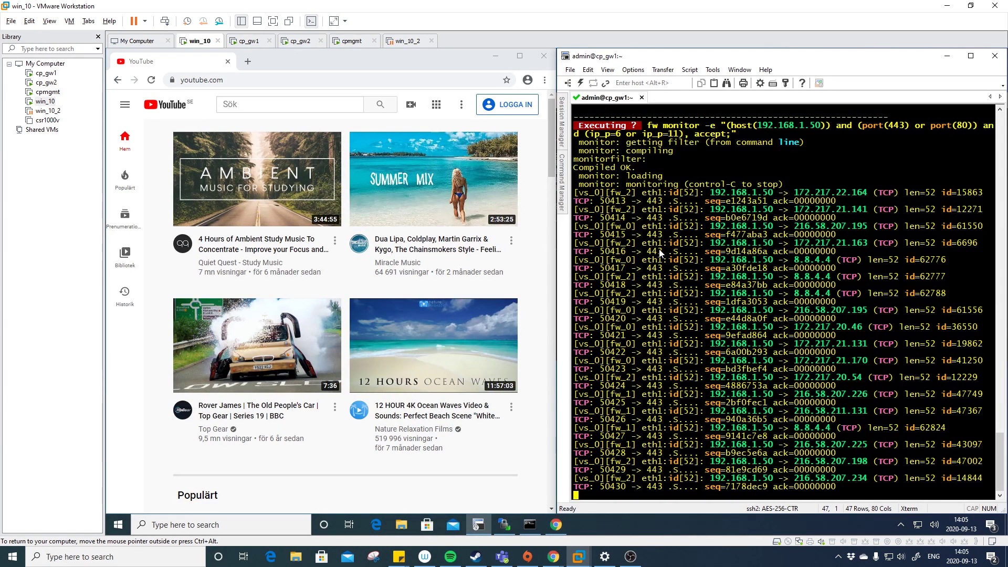
key("ctrl+c")
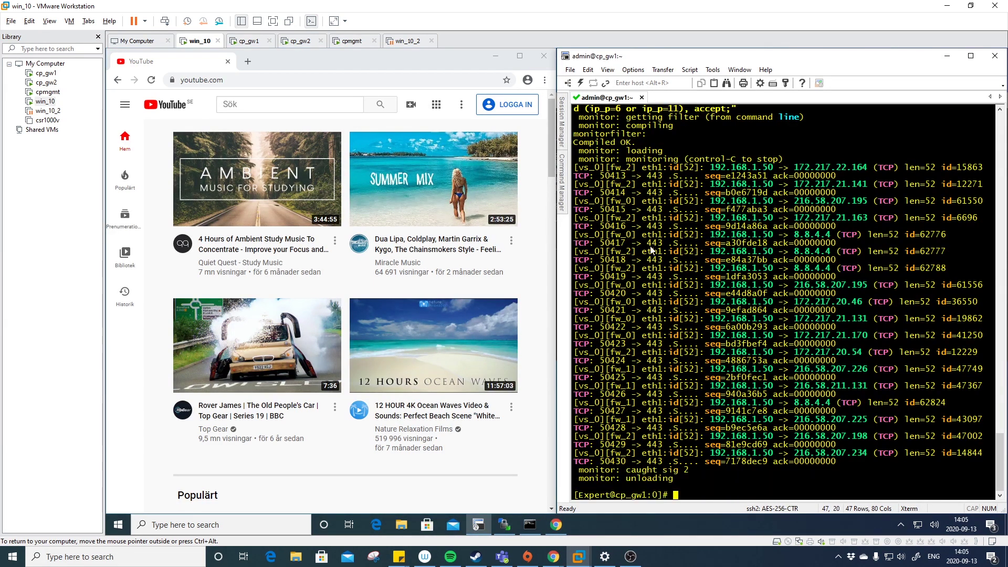
left_click(495, 56)
double_click(640, 60)
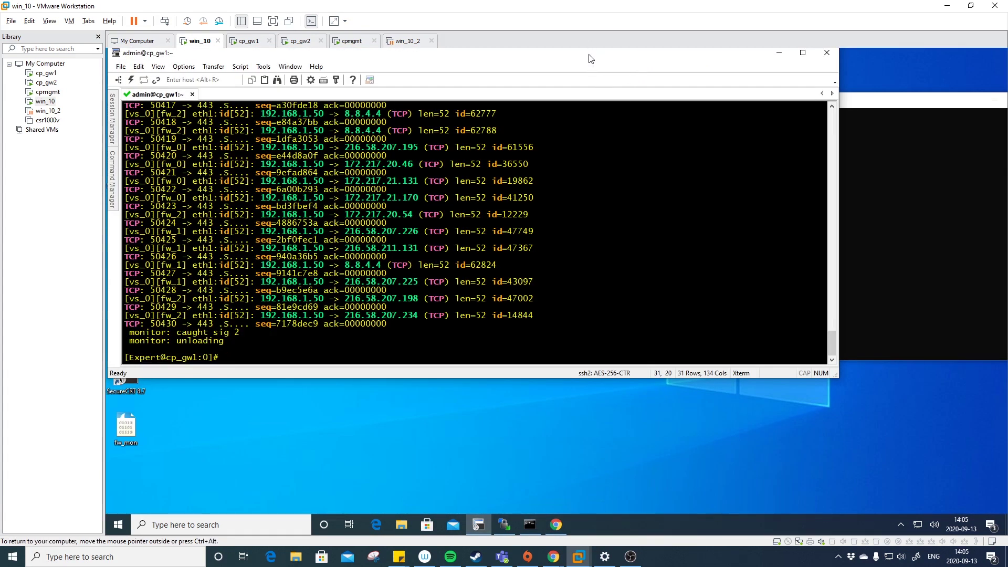
left_click(803, 53)
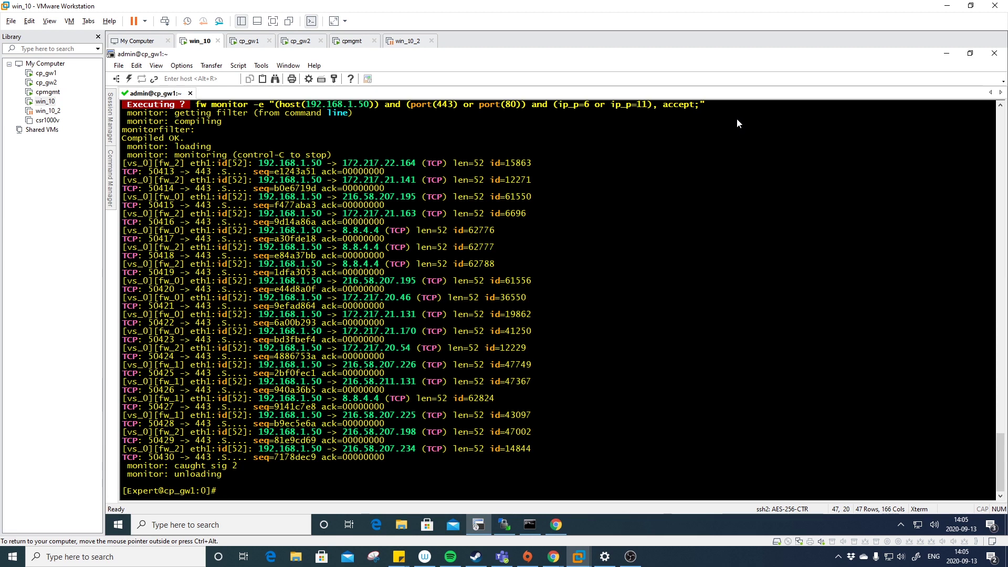
key("ctrl+alt")
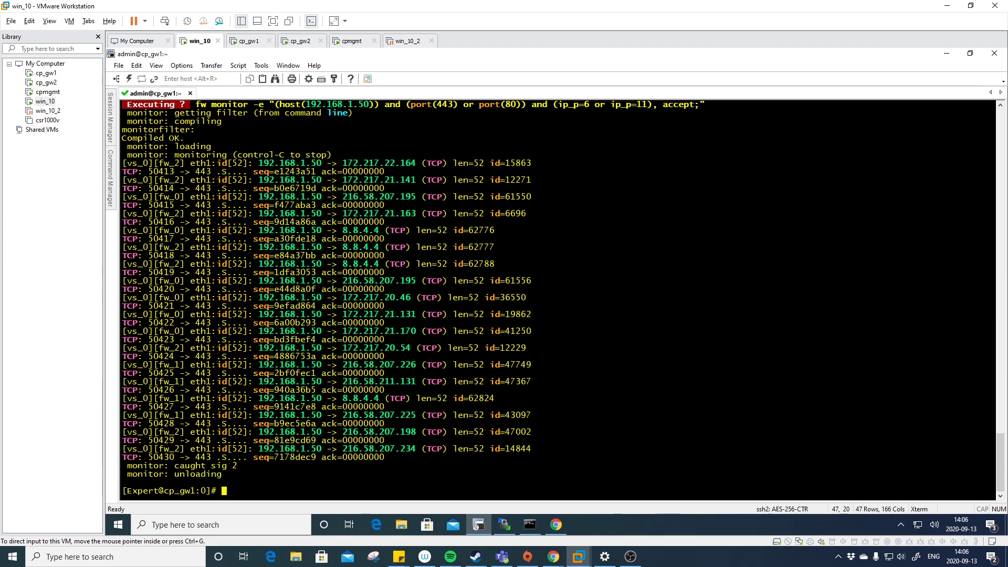